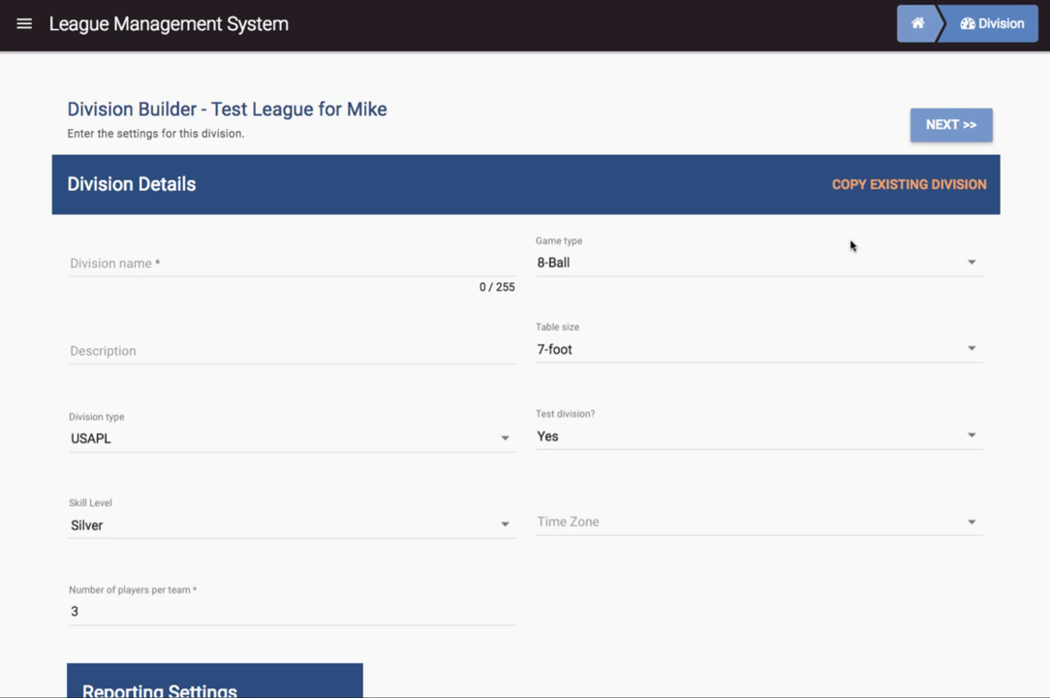
# Step: Name the new division "Tralfamadore League" and give it the description "test"
pyautogui.click(143, 264)
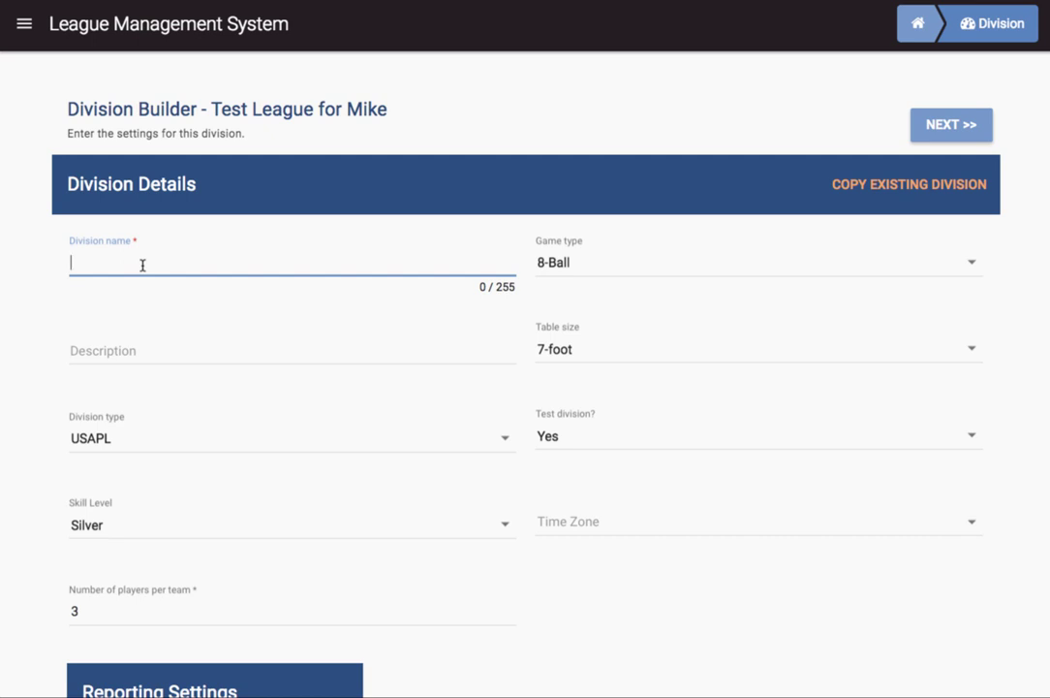
pyautogui.write('Tralfamadore ')
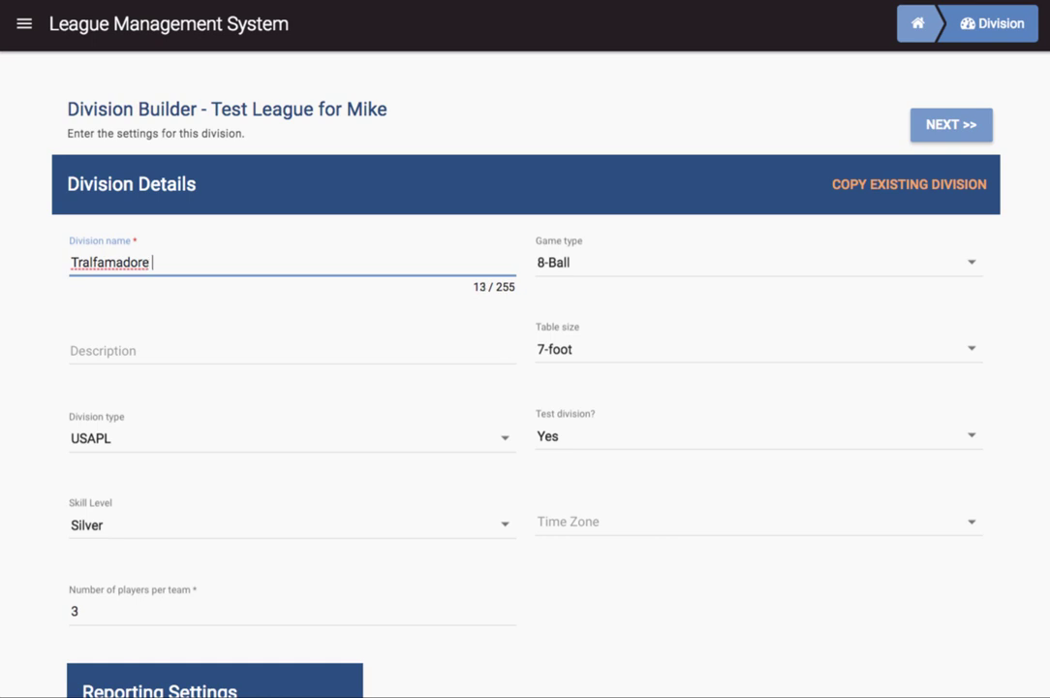
pyautogui.write('League')
pyautogui.click(131, 352)
pyautogui.write('test')
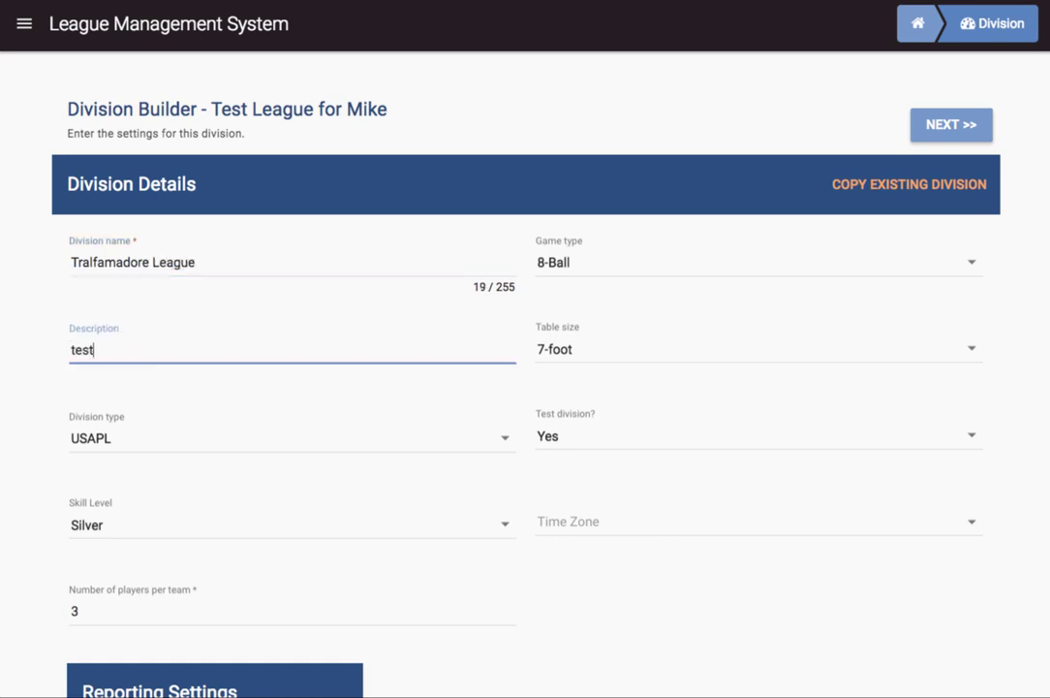
# Step: Choose 8-Ball as the game type and (UTC-06:00) Central Time (US & Canada) as the time zone
pyautogui.click(574, 272)
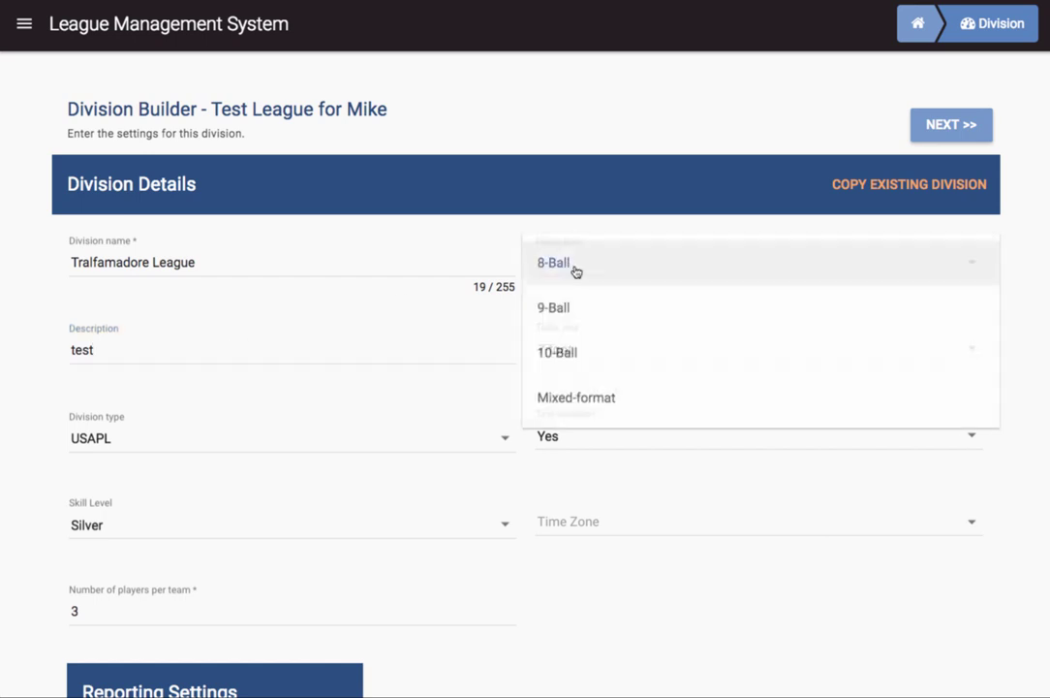
pyautogui.click(571, 264)
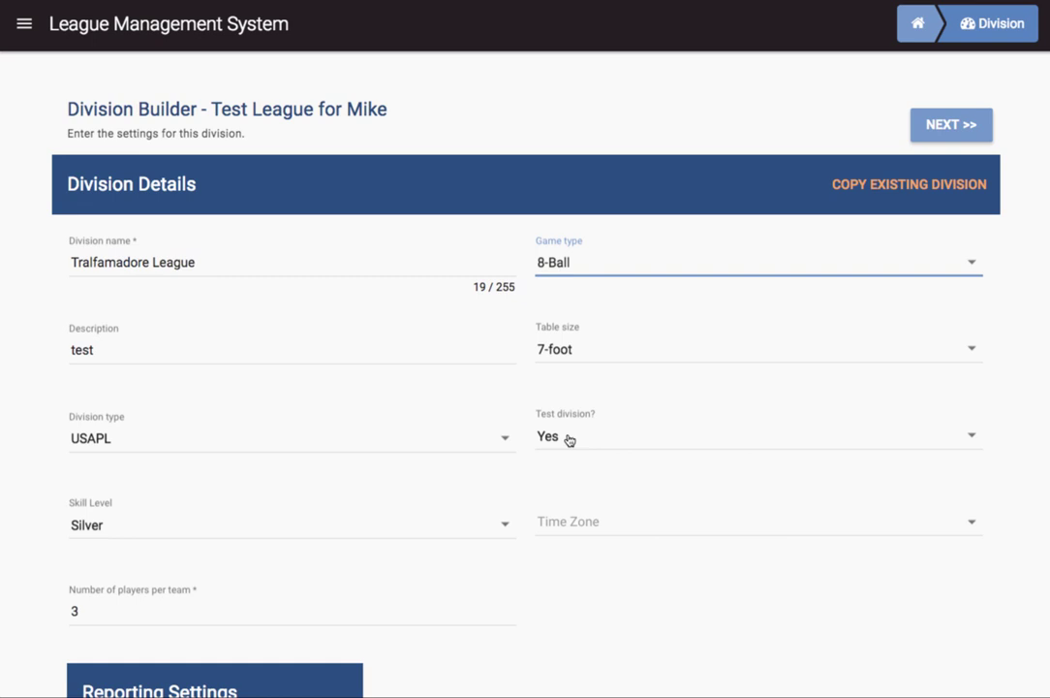
pyautogui.click(594, 523)
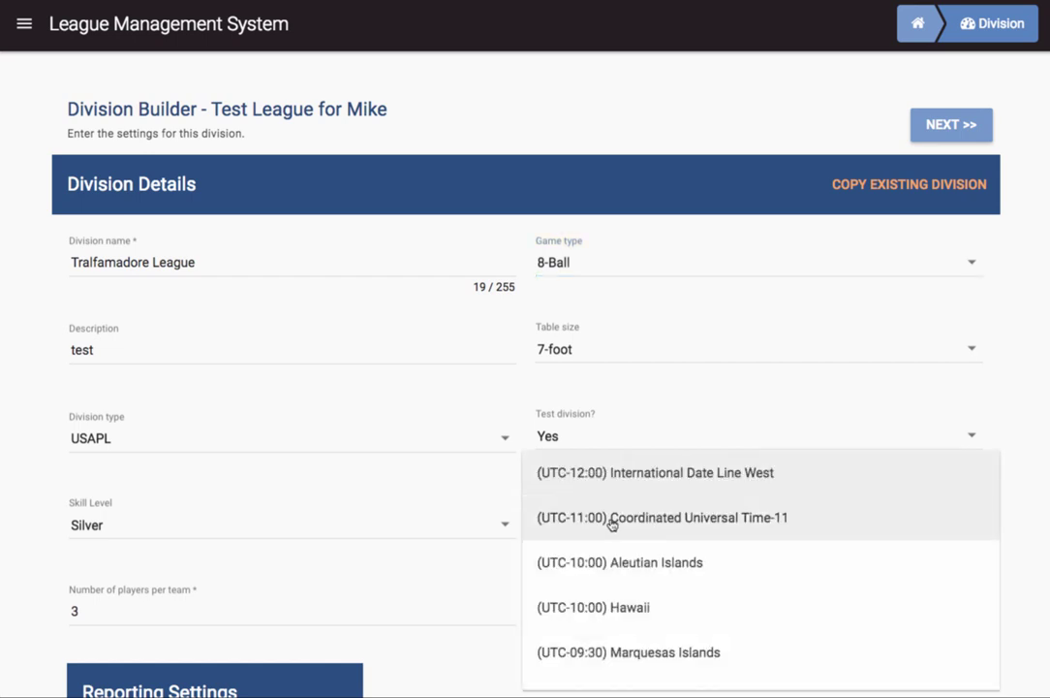
pyautogui.scroll(-5, 613, 524)
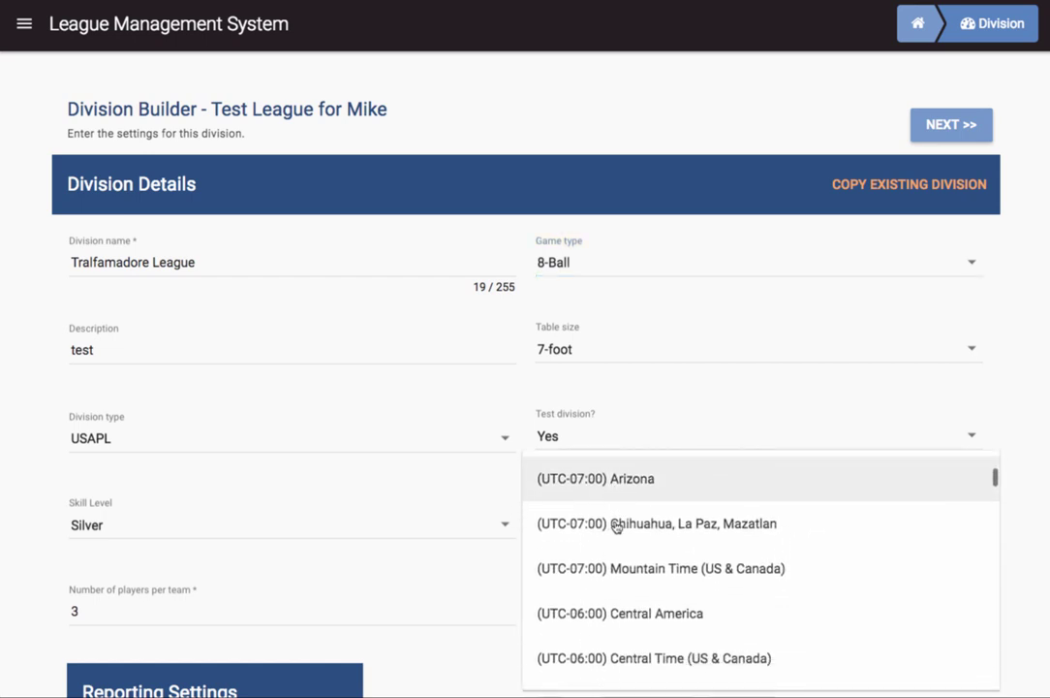
pyautogui.scroll(-2, 616, 526)
pyautogui.click(624, 555)
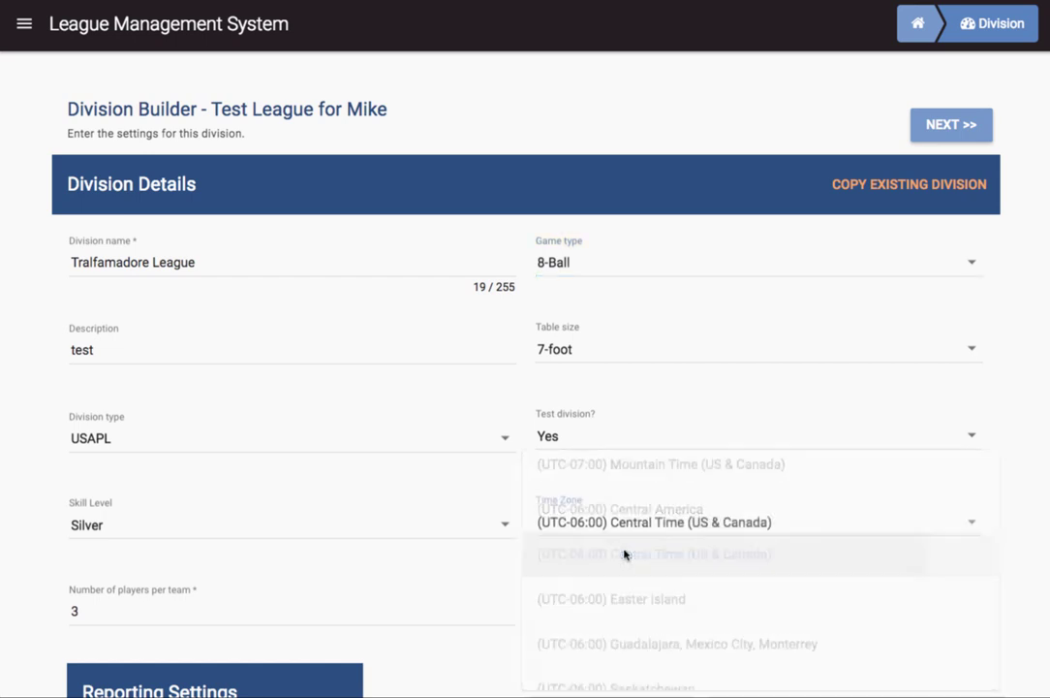
# Step: Set the division type to BCAPL with the format 8-Ball with FargoRate Handicap
pyautogui.click(98, 438)
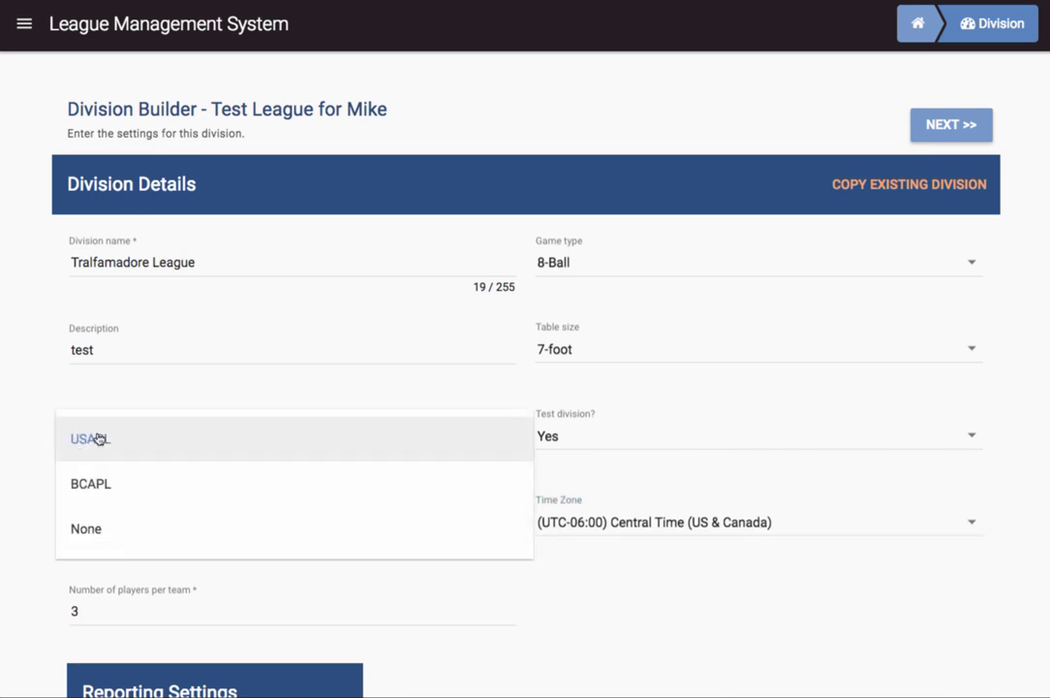
pyautogui.click(98, 484)
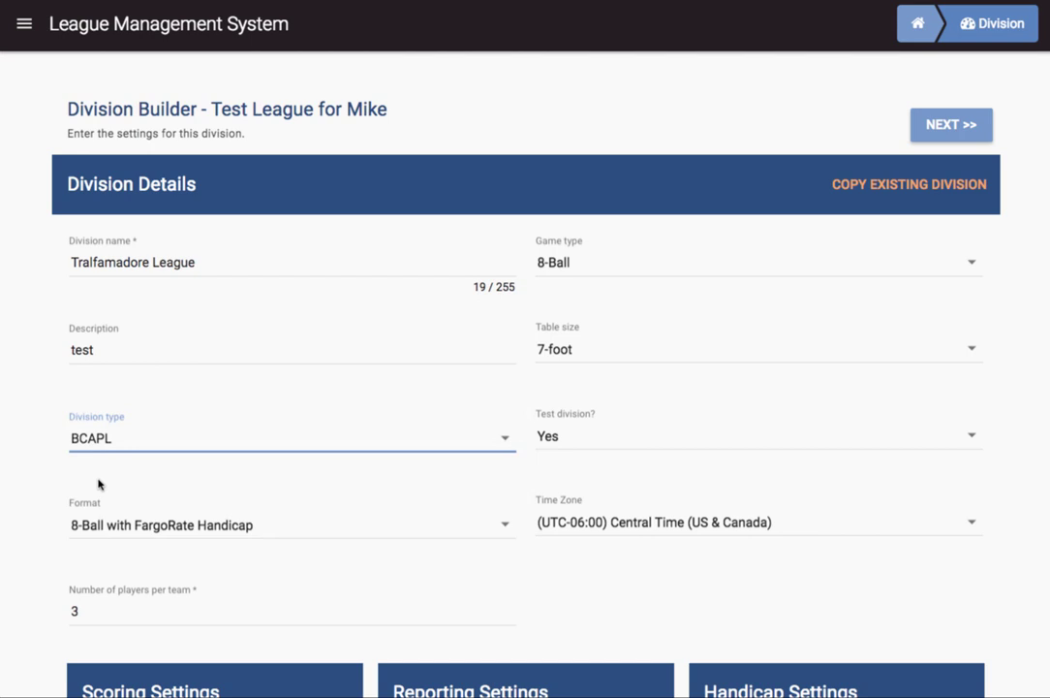
pyautogui.scroll(-3, 31, 505)
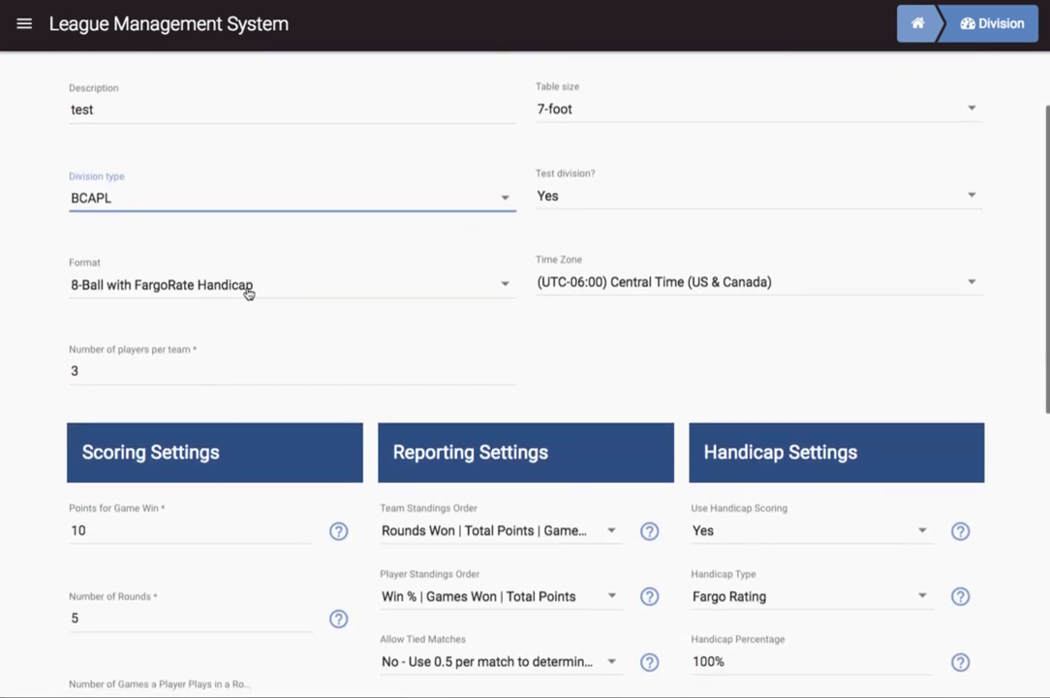
pyautogui.click(485, 294)
pyautogui.click(486, 293)
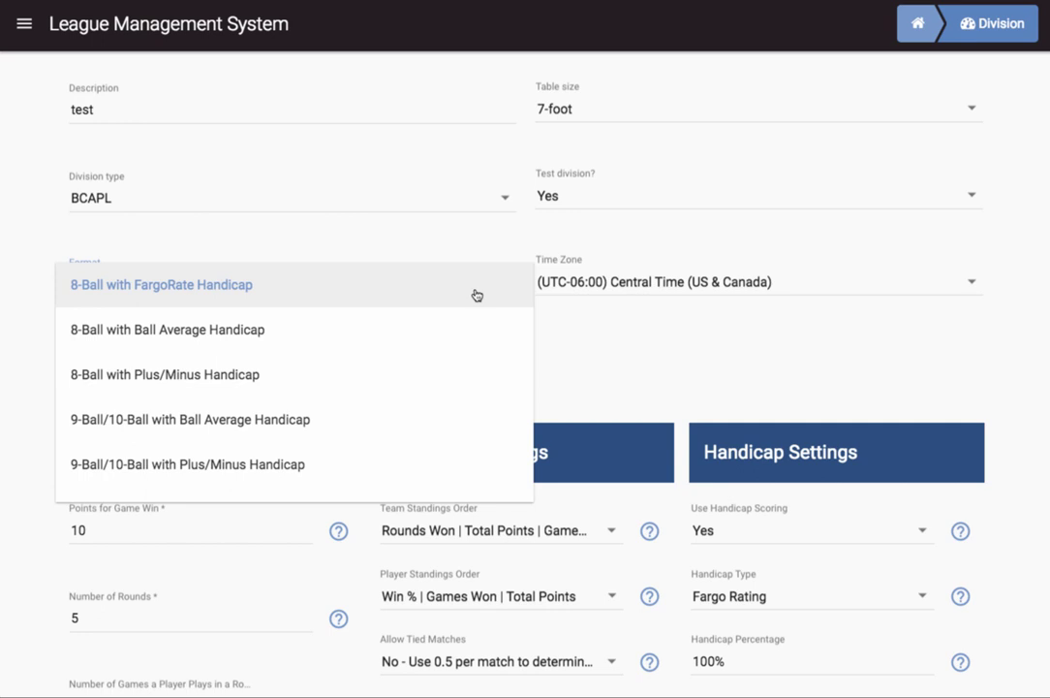
pyautogui.click(212, 293)
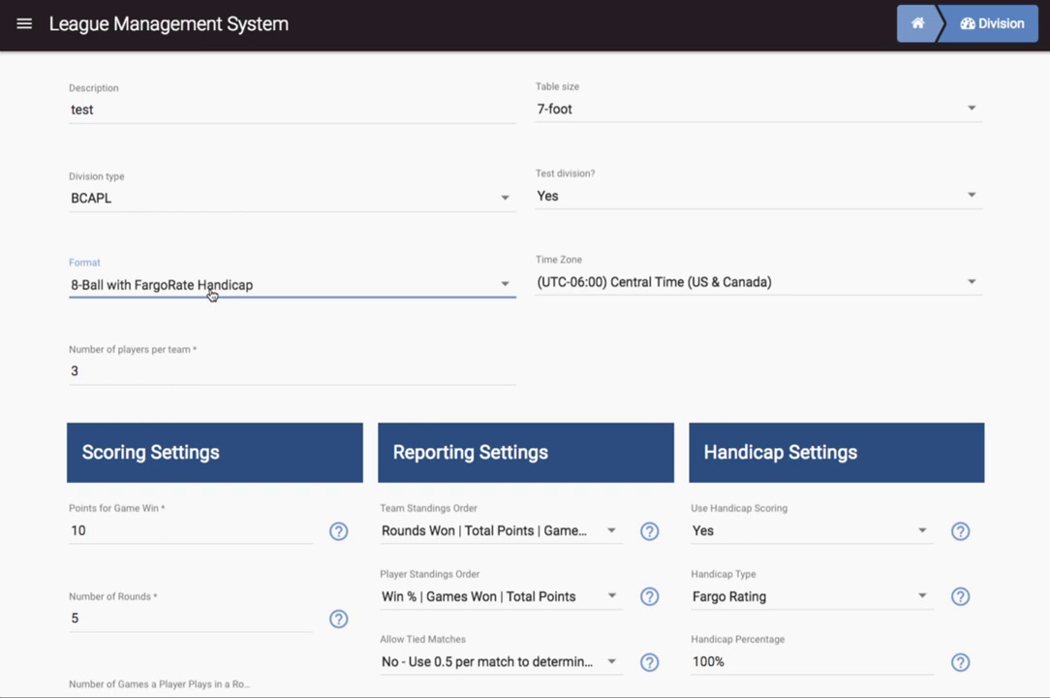
# Step: Set the number of players per team to 4
pyautogui.moveTo(88, 368); pyautogui.dragTo(53, 368)
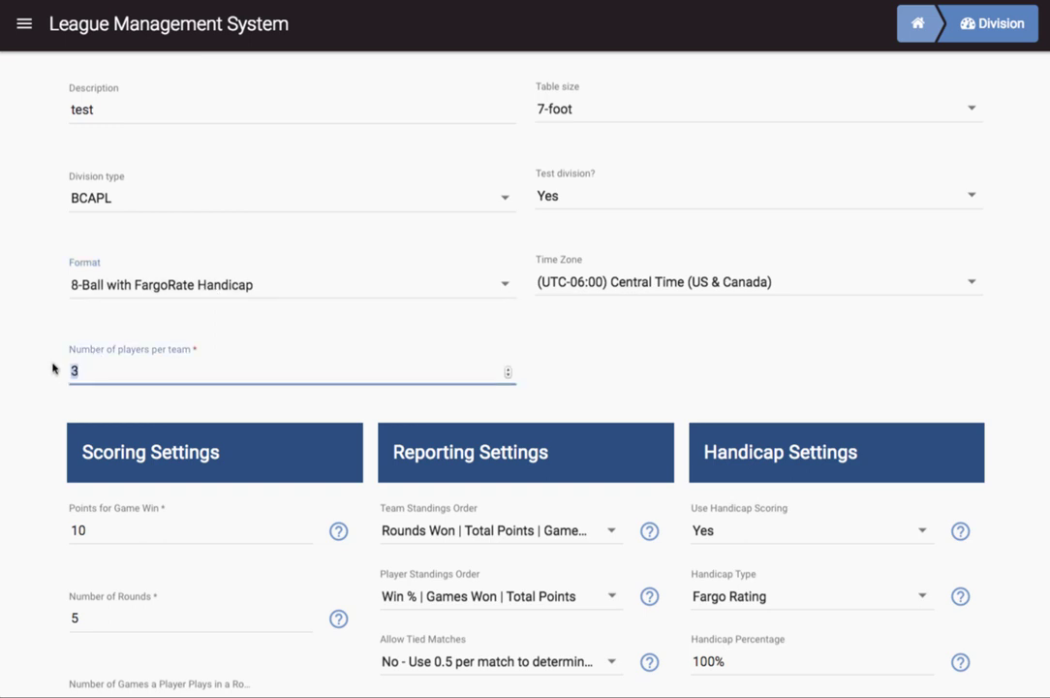
pyautogui.write('4')
pyautogui.click(39, 378)
# Step: Set the number of rounds in the scoring settings to 4
pyautogui.scroll(-3, 39, 378)
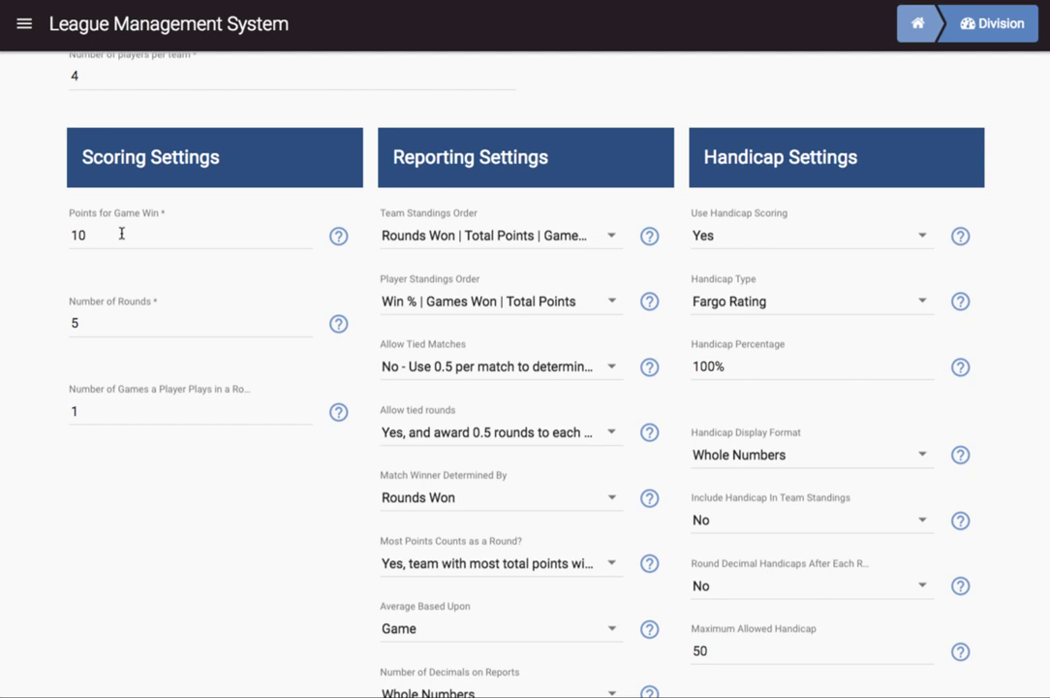
pyautogui.scroll(-1, 120, 285)
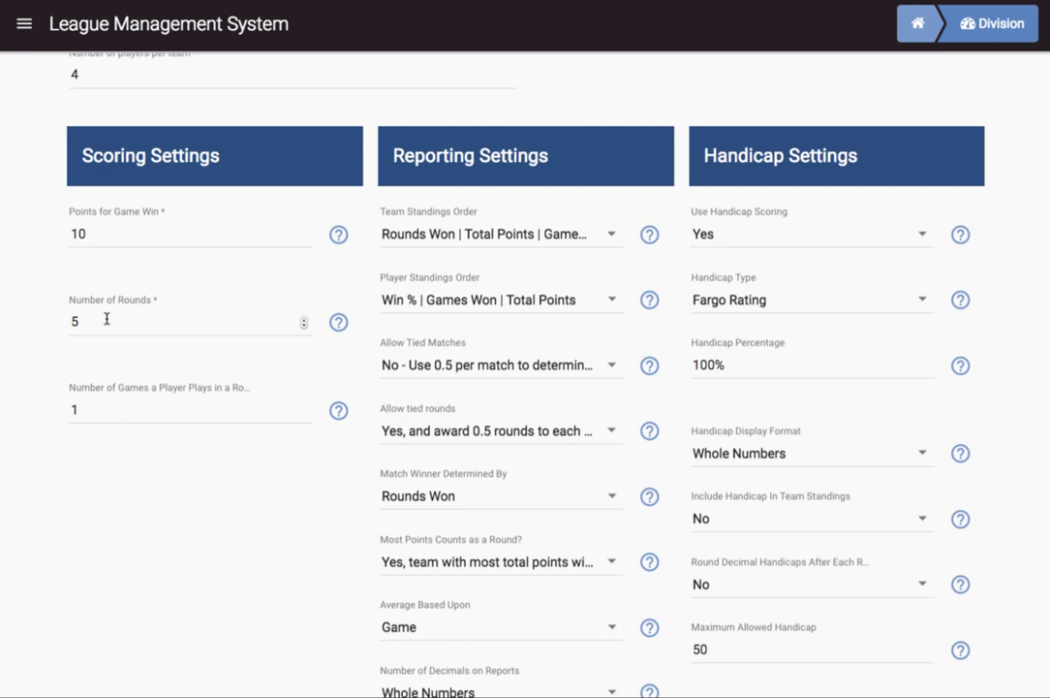
pyautogui.moveTo(96, 319); pyautogui.dragTo(62, 321)
pyautogui.write('4')
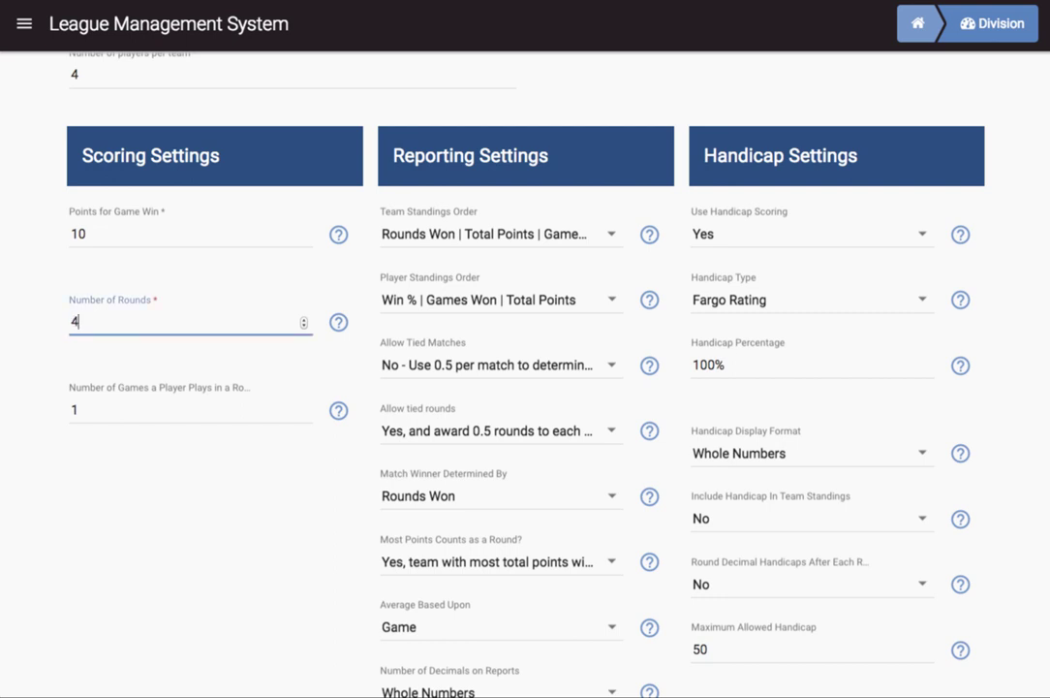
pyautogui.click(30, 326)
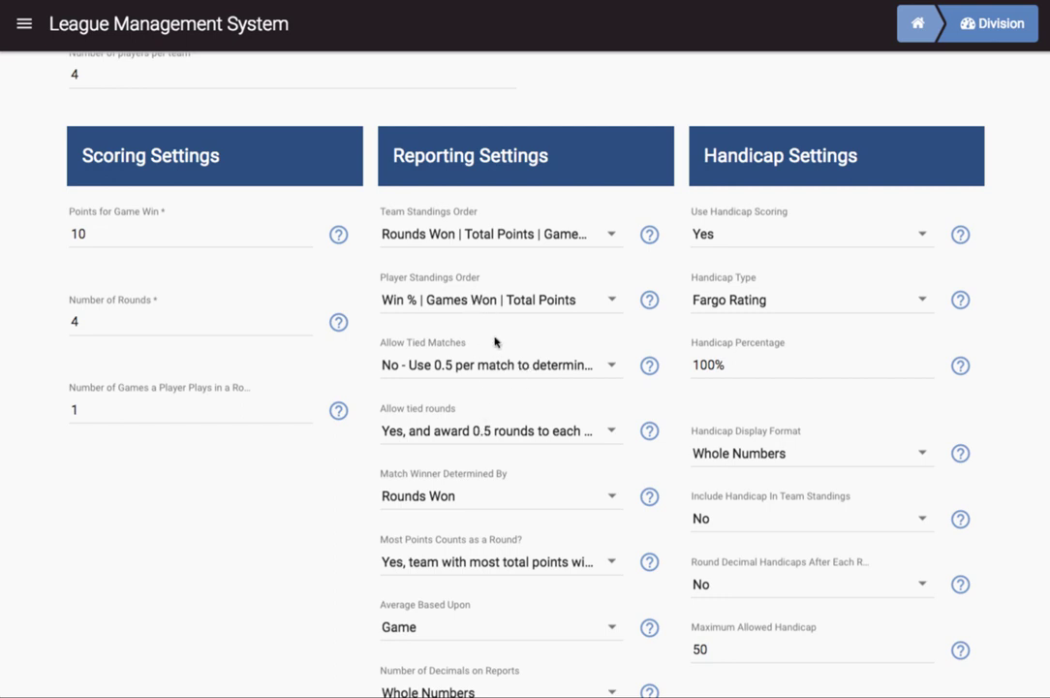
# Step: Consult the help on Allow Tied Matches and proceed from the division settings to the Locations page
pyautogui.click(649, 366)
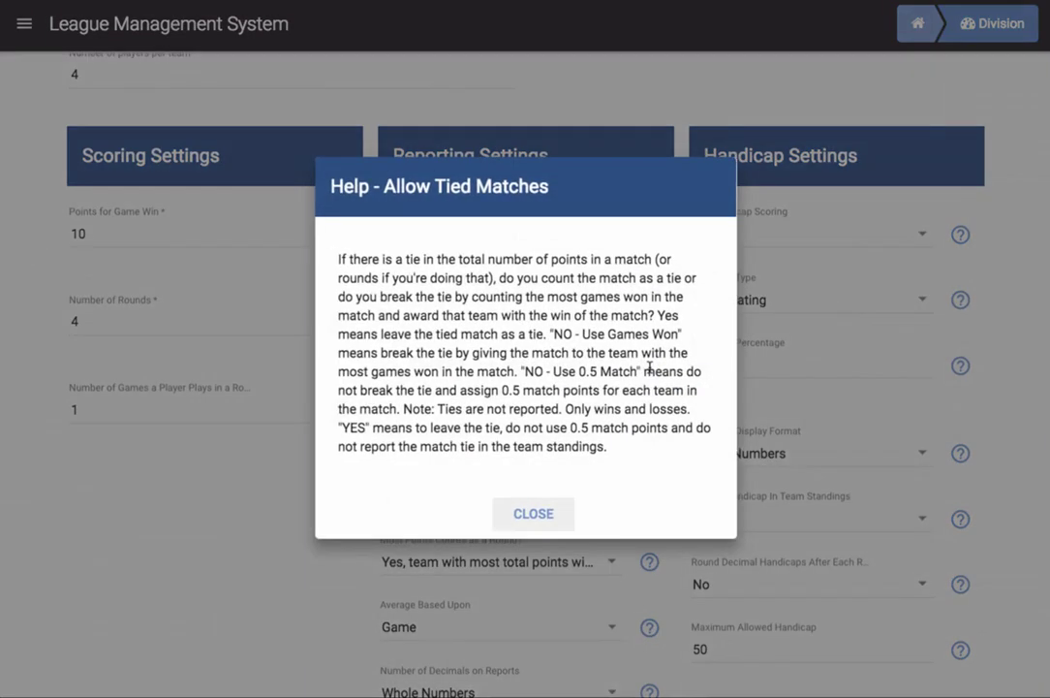
pyautogui.click(535, 514)
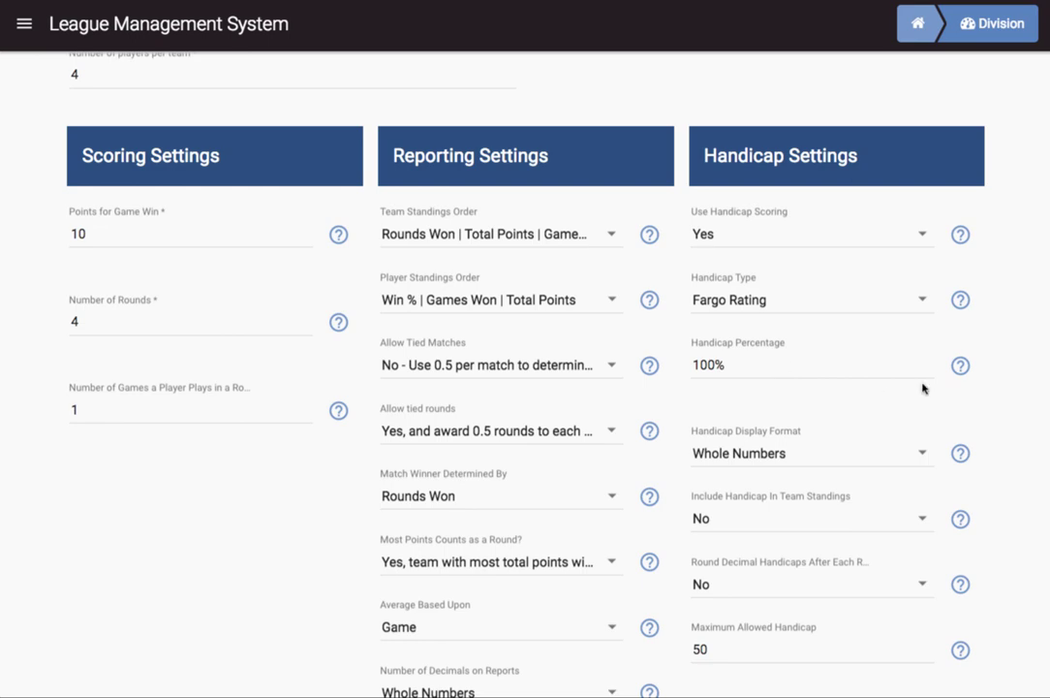
pyautogui.scroll(-3, 1013, 426)
pyautogui.scroll(5, 1013, 426)
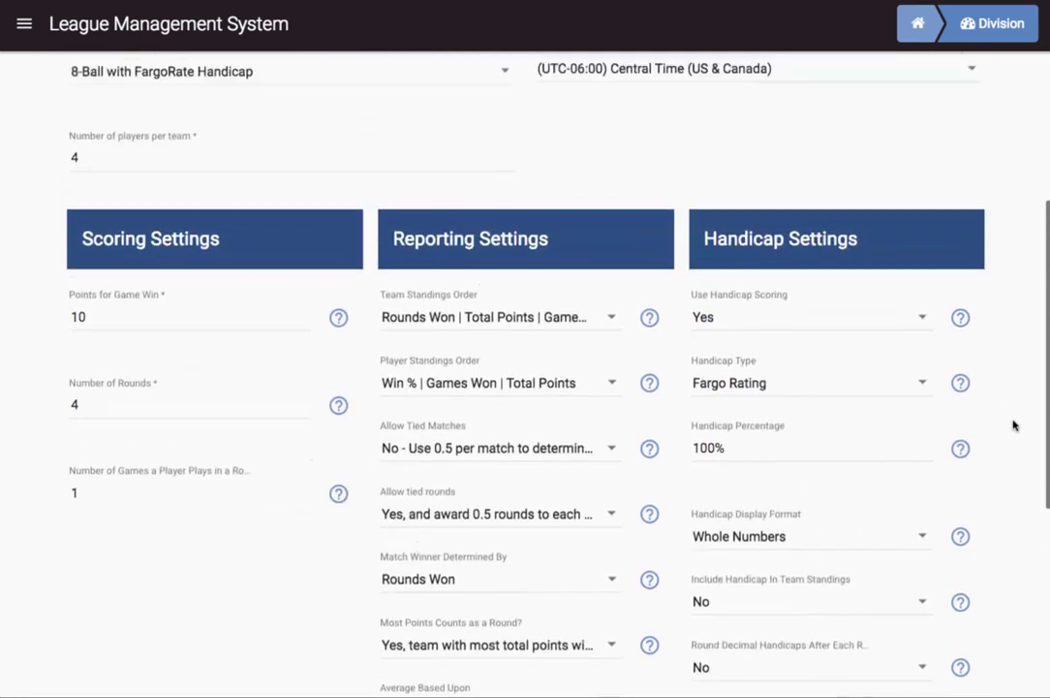
pyautogui.scroll(4, 1013, 429)
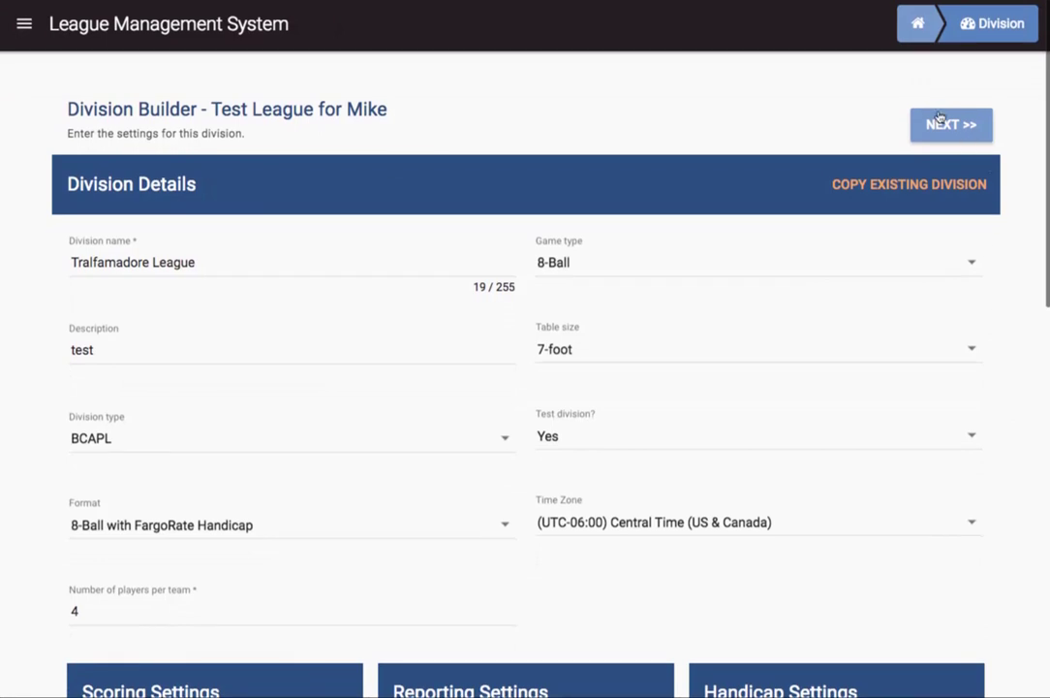
pyautogui.click(945, 128)
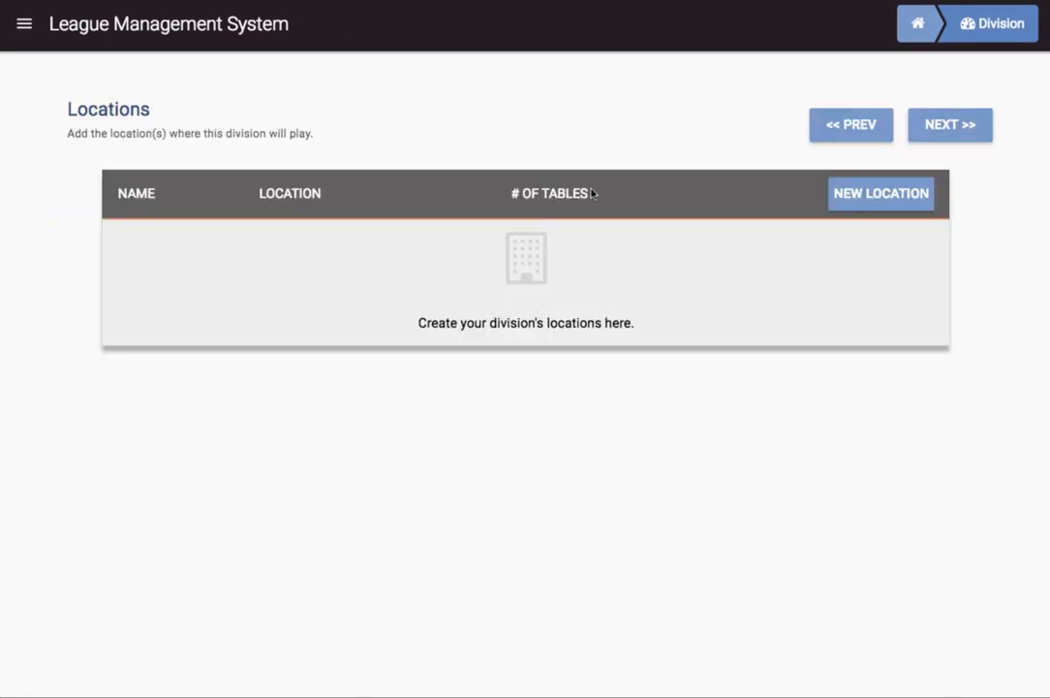
# Step: Add a location named "Amsterdam Billiards" with 1 seven-foot table
pyautogui.click(855, 197)
pyautogui.click(338, 272)
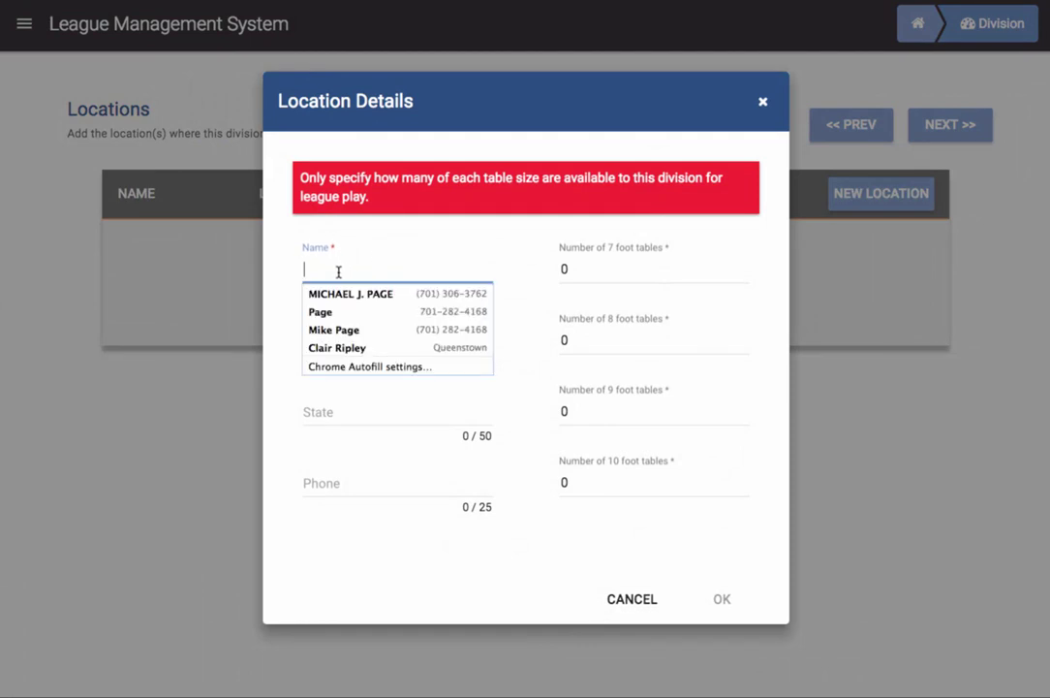
pyautogui.write('Amster')
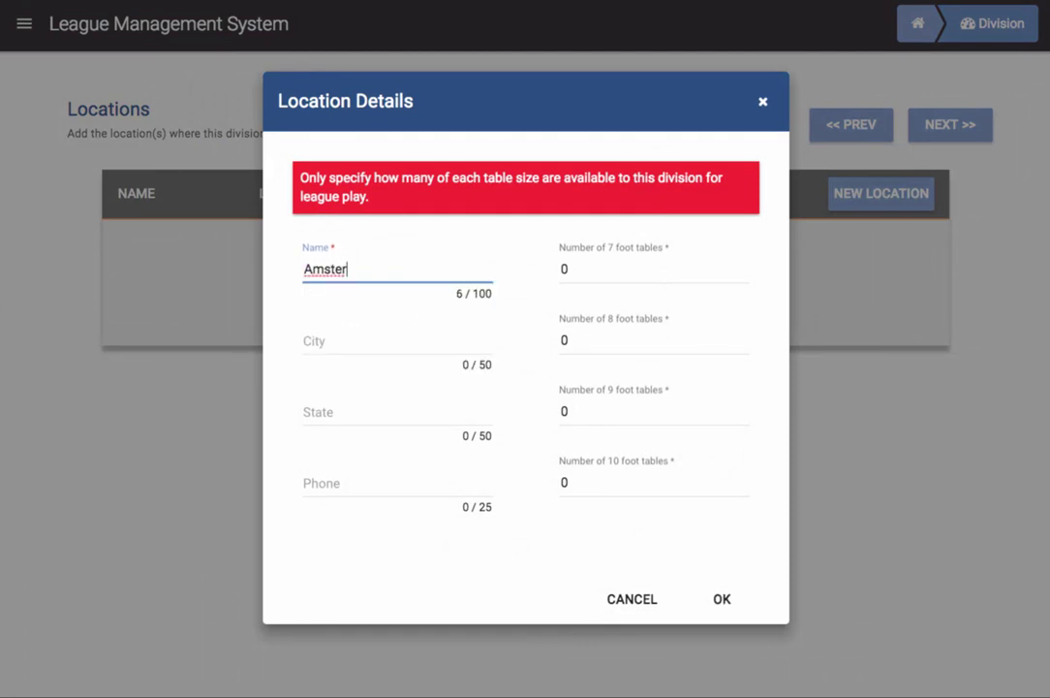
pyautogui.write('dam Billiards')
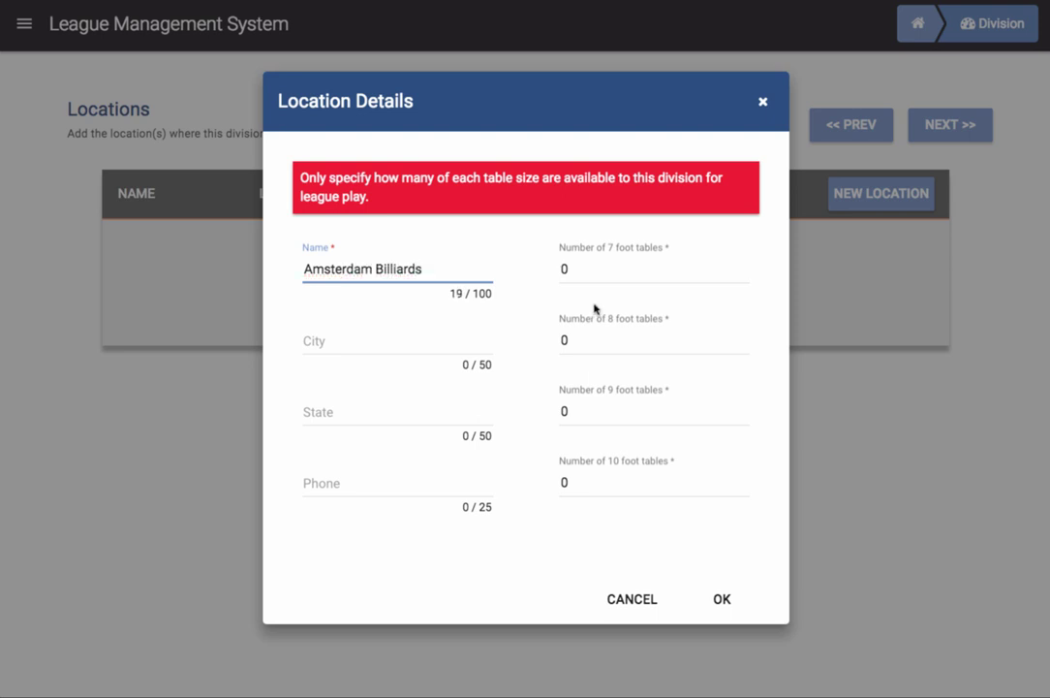
pyautogui.click(742, 268)
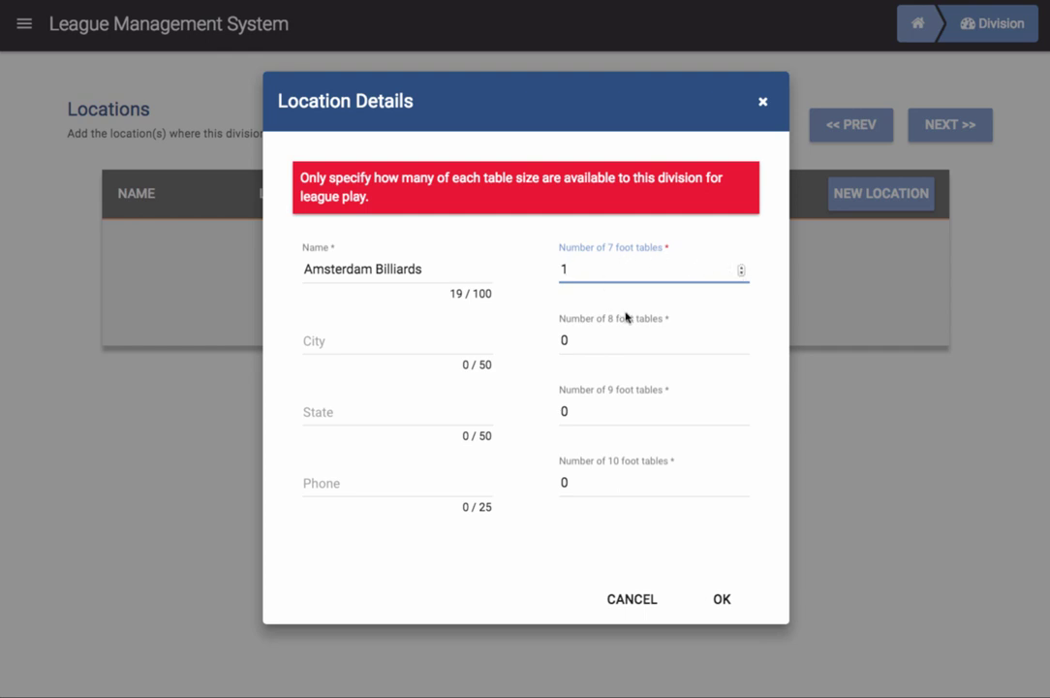
pyautogui.click(725, 600)
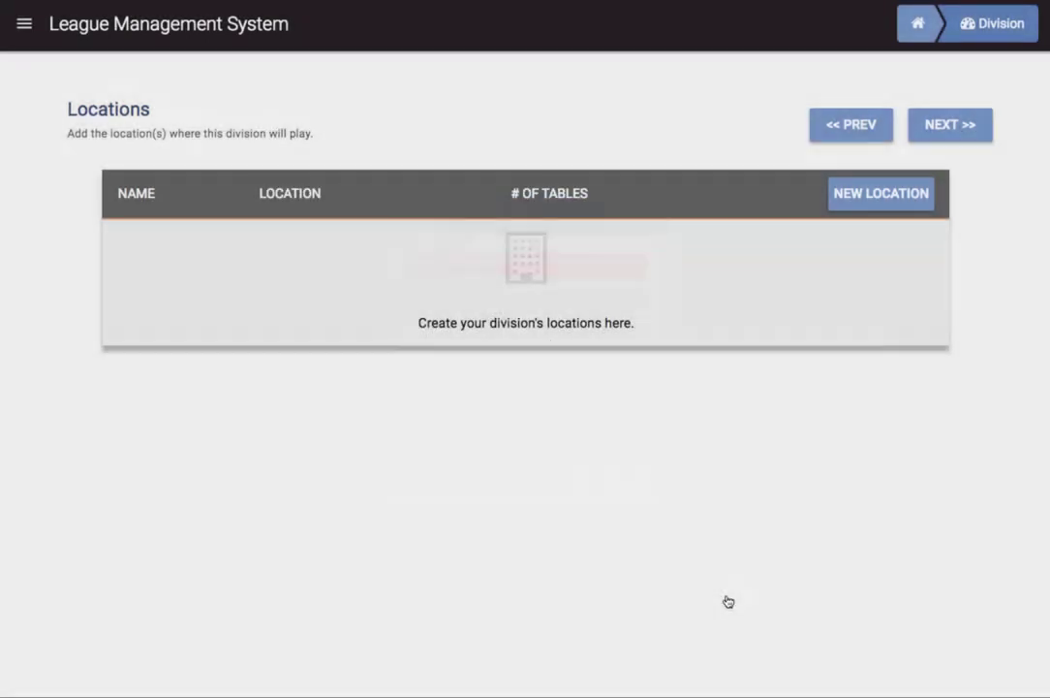
# Step: Add a second location named "Ralph's Bar" with 16 seven-foot tables and 11 nine-foot tables
pyautogui.click(877, 199)
pyautogui.click(373, 265)
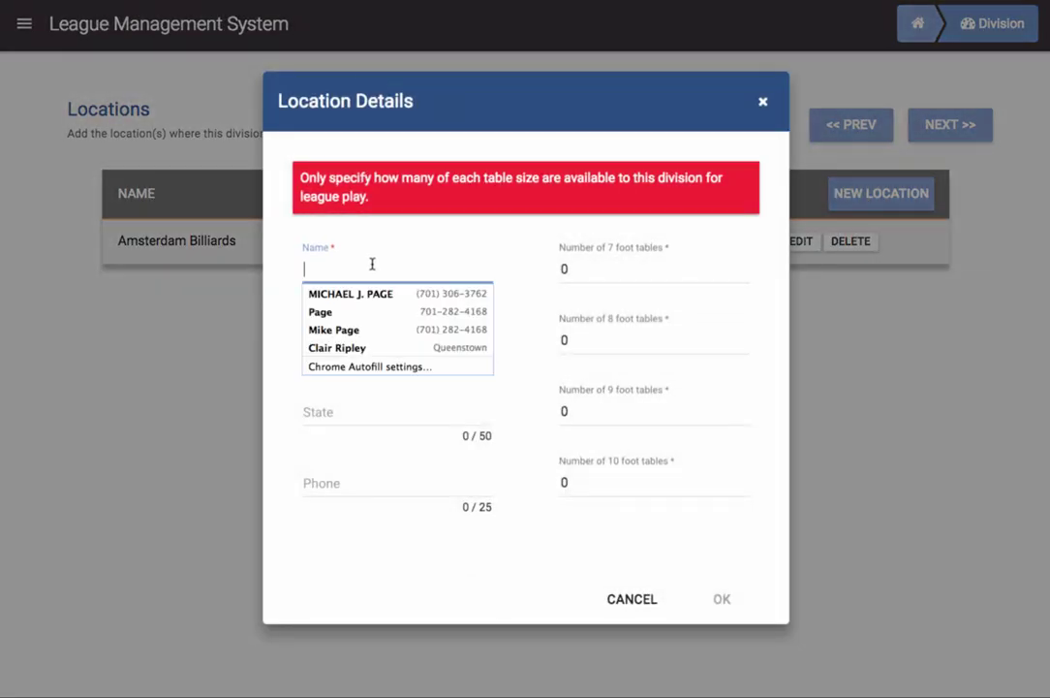
pyautogui.write('Ralph')
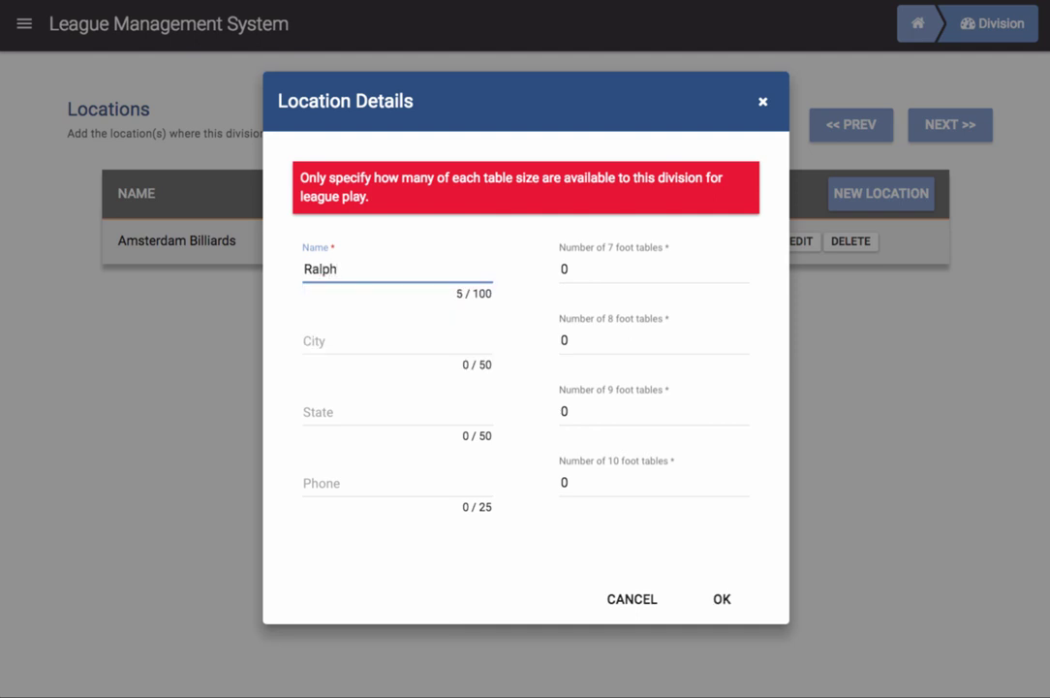
pyautogui.write("'s Bar")
pyautogui.click(742, 271)
pyautogui.press('BackSpace')
pyautogui.write('1')
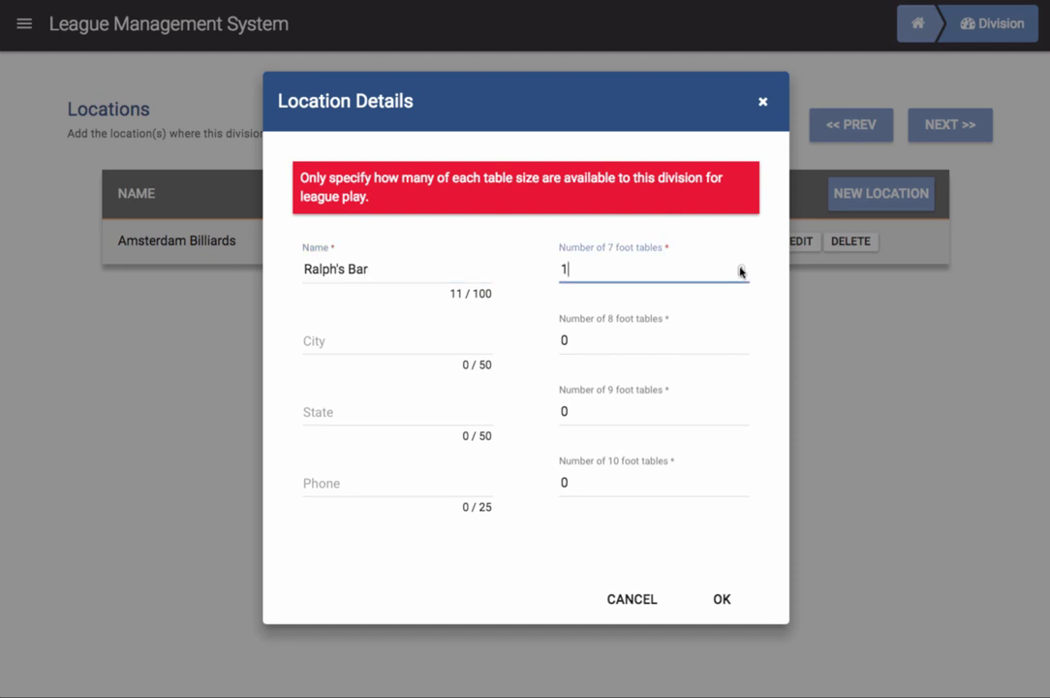
pyautogui.click(741, 269)
pyautogui.doubleClick(742, 268)
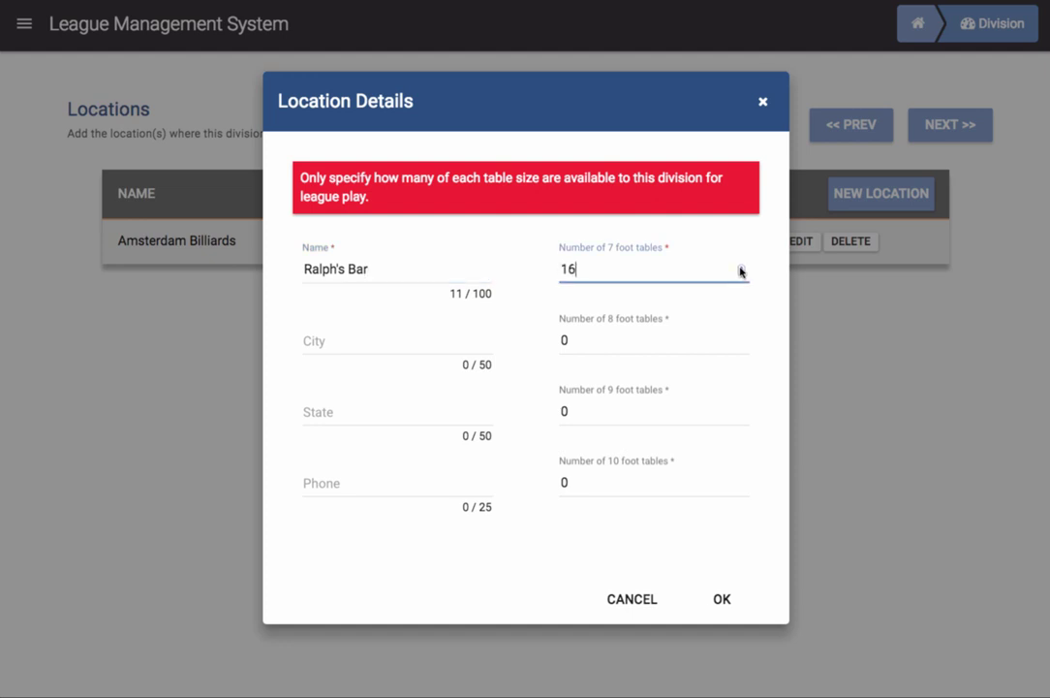
pyautogui.click(742, 412)
pyautogui.click(742, 412)
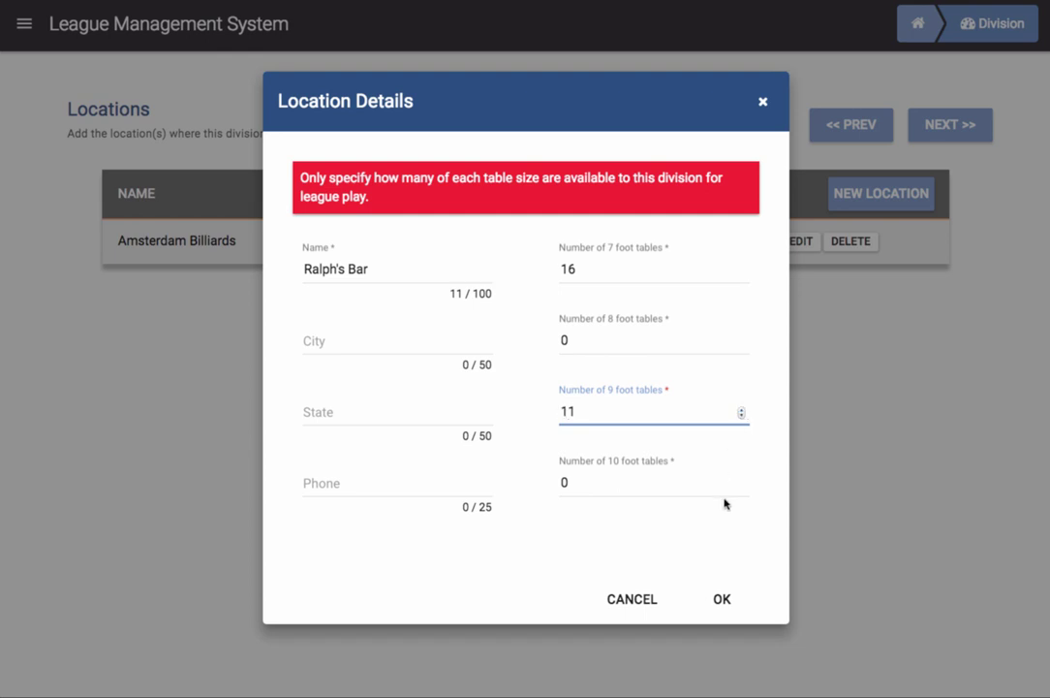
pyautogui.click(721, 601)
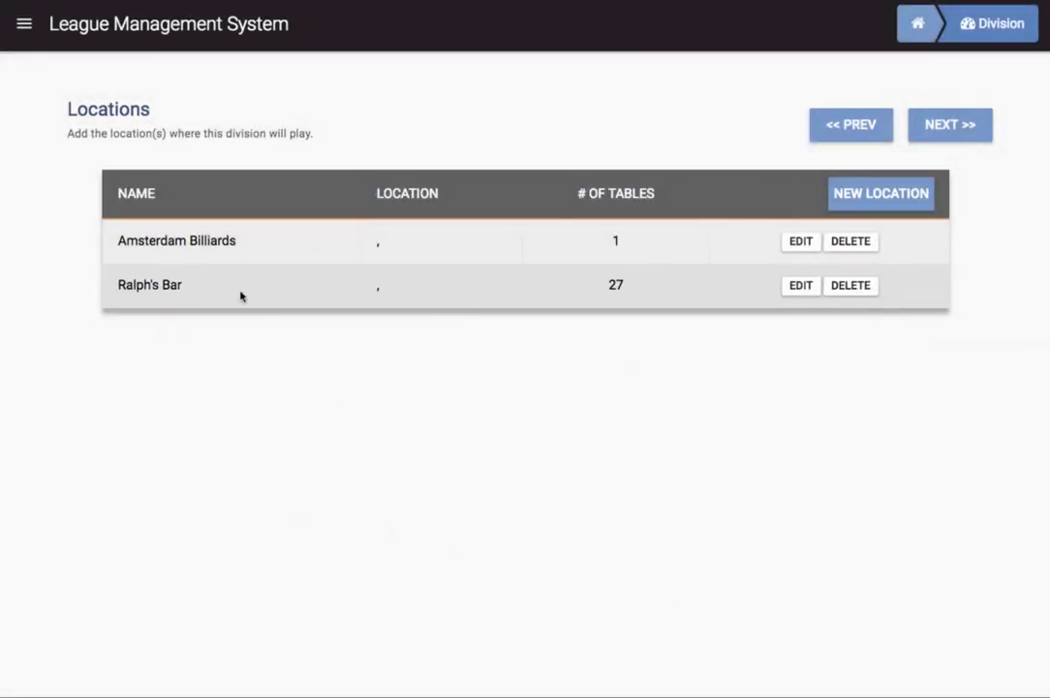
# Step: Add a third location named "Mary's Bar" with 2 seven-foot tables
pyautogui.click(868, 196)
pyautogui.click(352, 273)
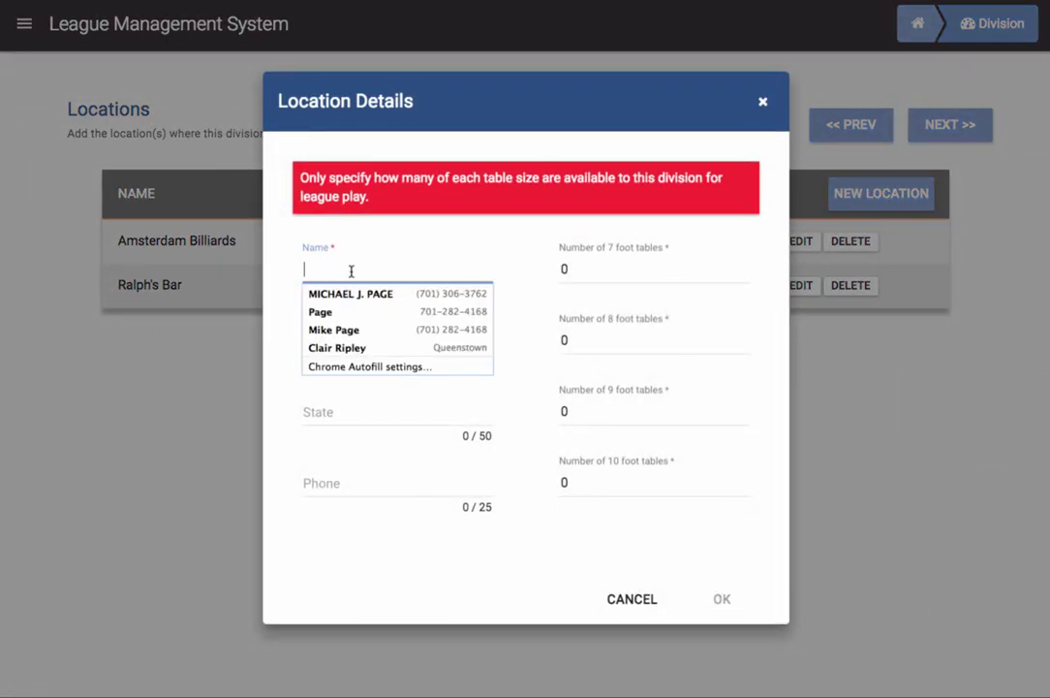
pyautogui.write('Mary')
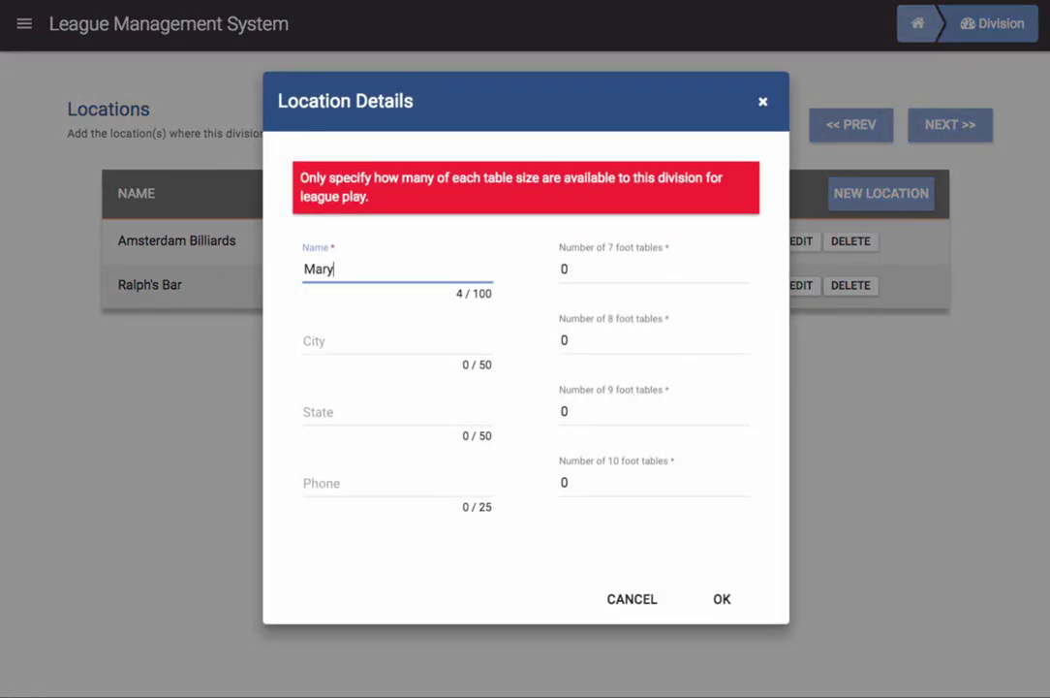
pyautogui.write("'s Bar")
pyautogui.click(741, 267)
pyautogui.click(742, 267)
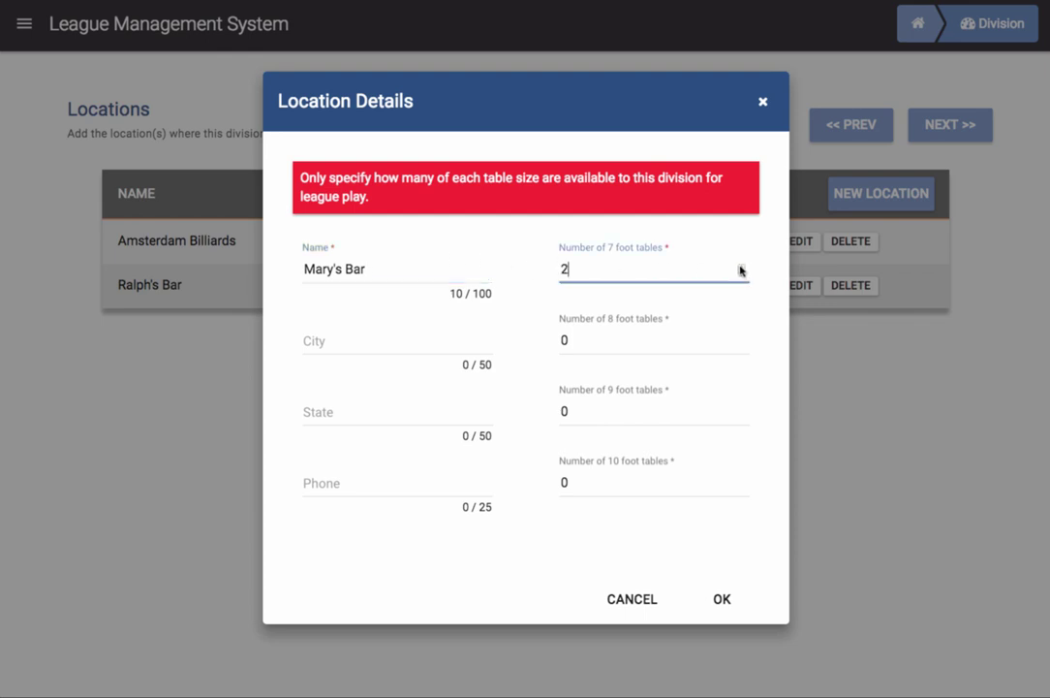
pyautogui.click(722, 598)
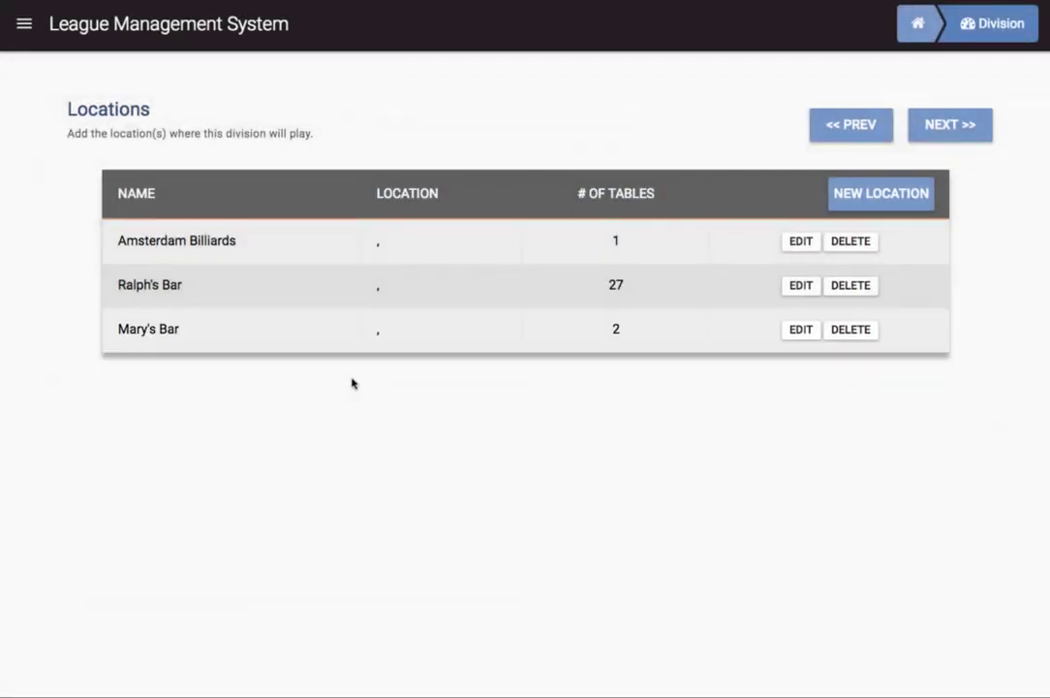
# Step: Add a fourth location named "Joe's Bar" with 4 seven-foot tables
pyautogui.click(886, 192)
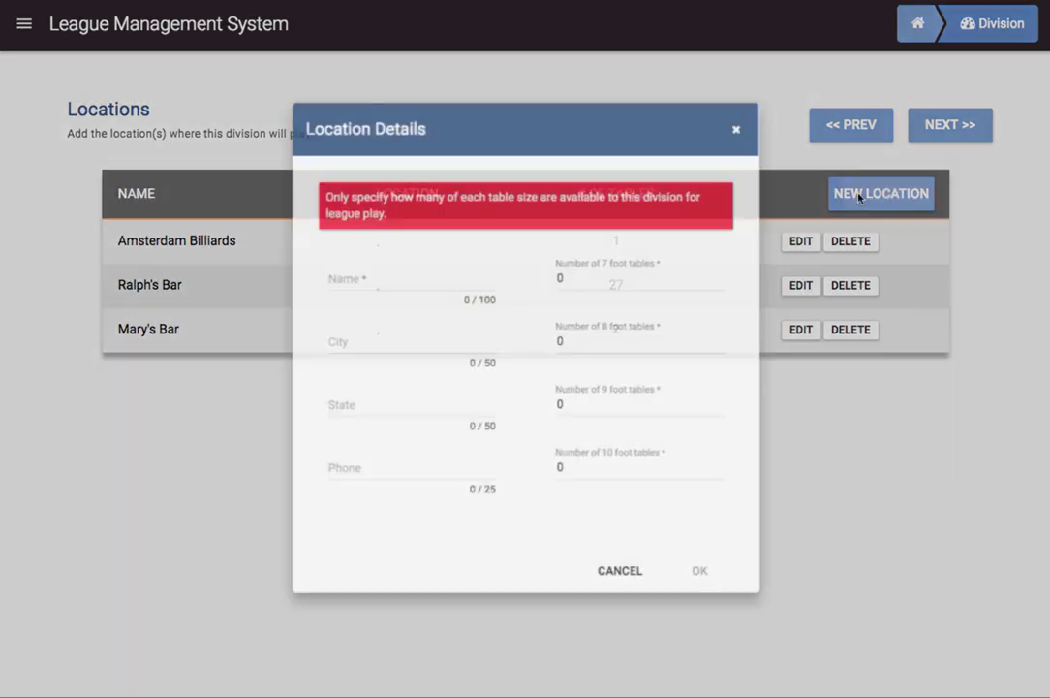
pyautogui.click(331, 266)
pyautogui.write('Jo')
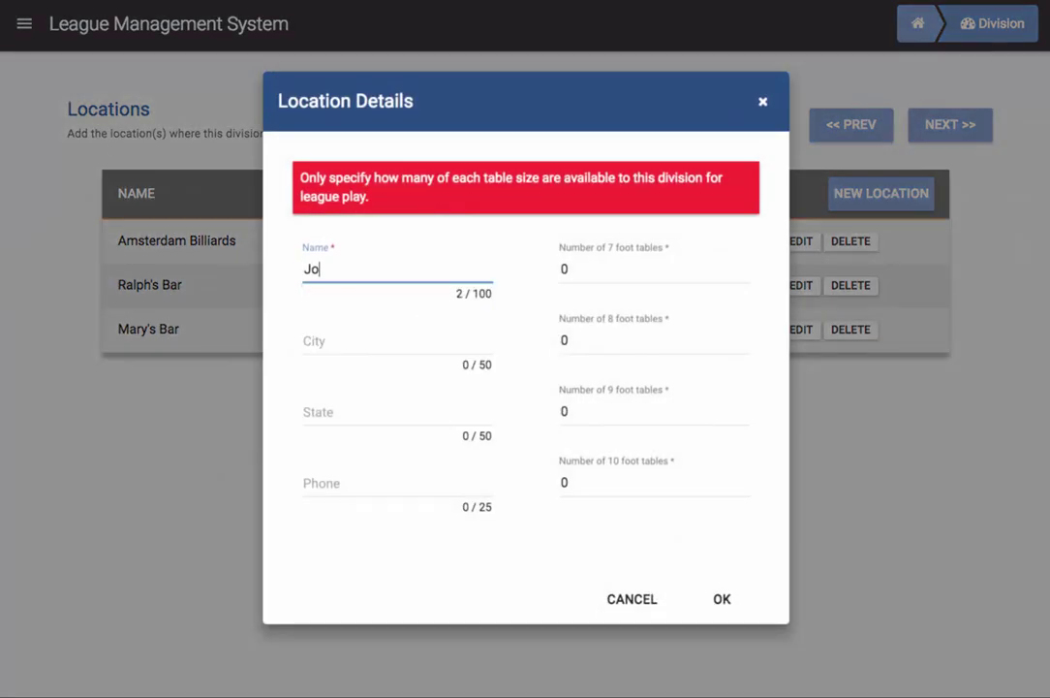
pyautogui.write("e's Bar")
pyautogui.click(741, 269)
pyautogui.click(742, 268)
pyautogui.click(741, 268)
pyautogui.click(741, 268)
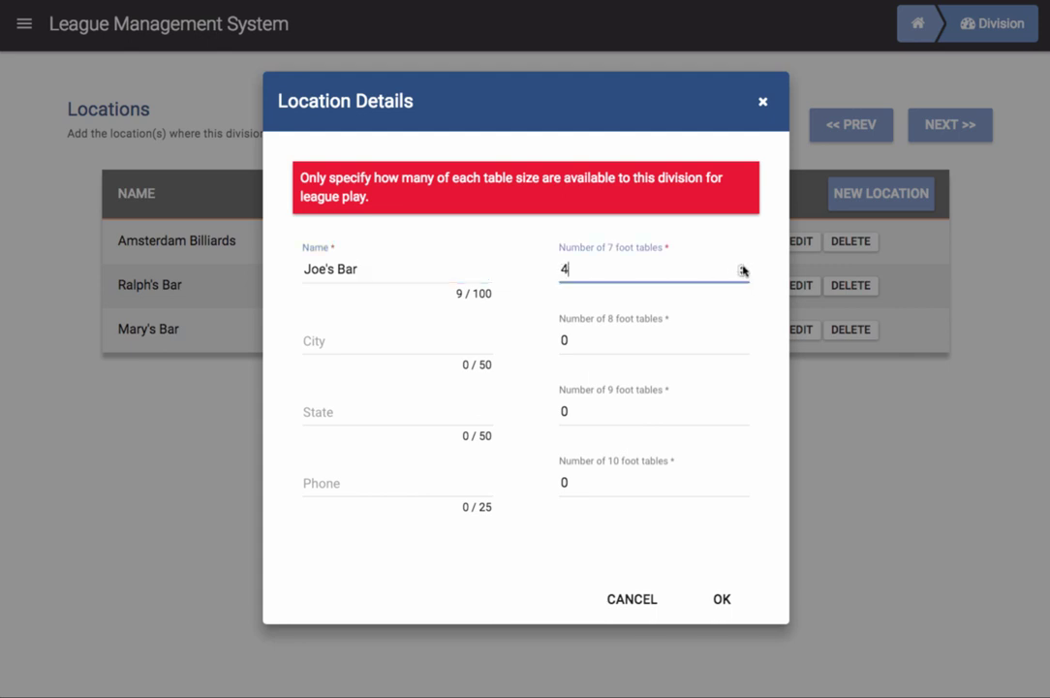
pyautogui.click(745, 611)
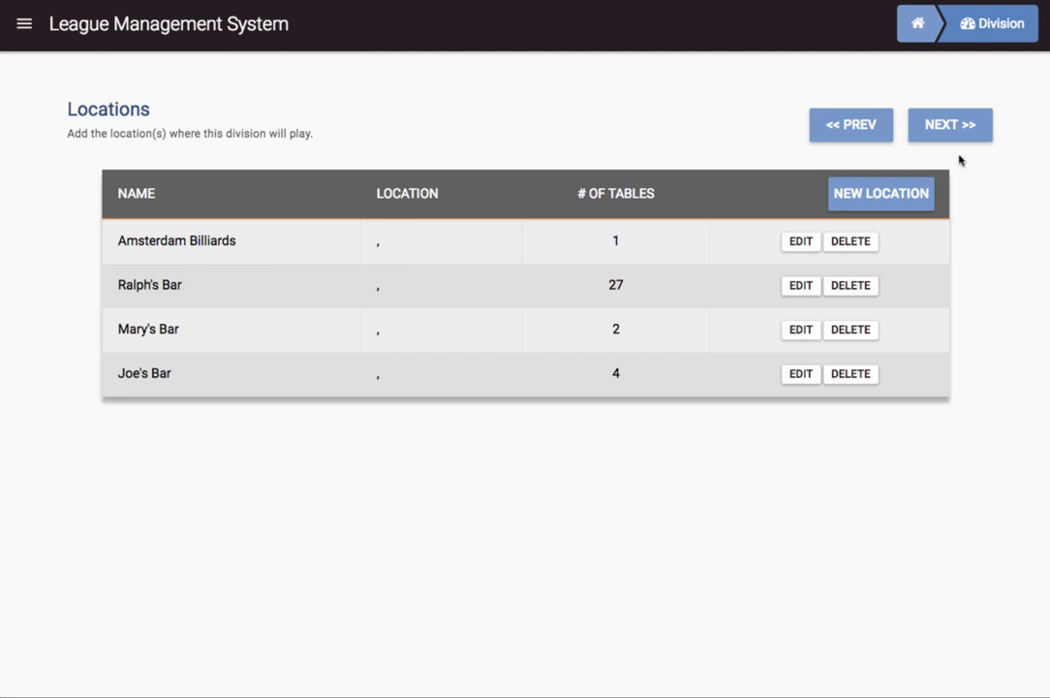
# Step: Proceed to the Teams and Players page and create a team named "Kilgore" based at Amsterdam Billiards
pyautogui.click(952, 126)
pyautogui.click(479, 195)
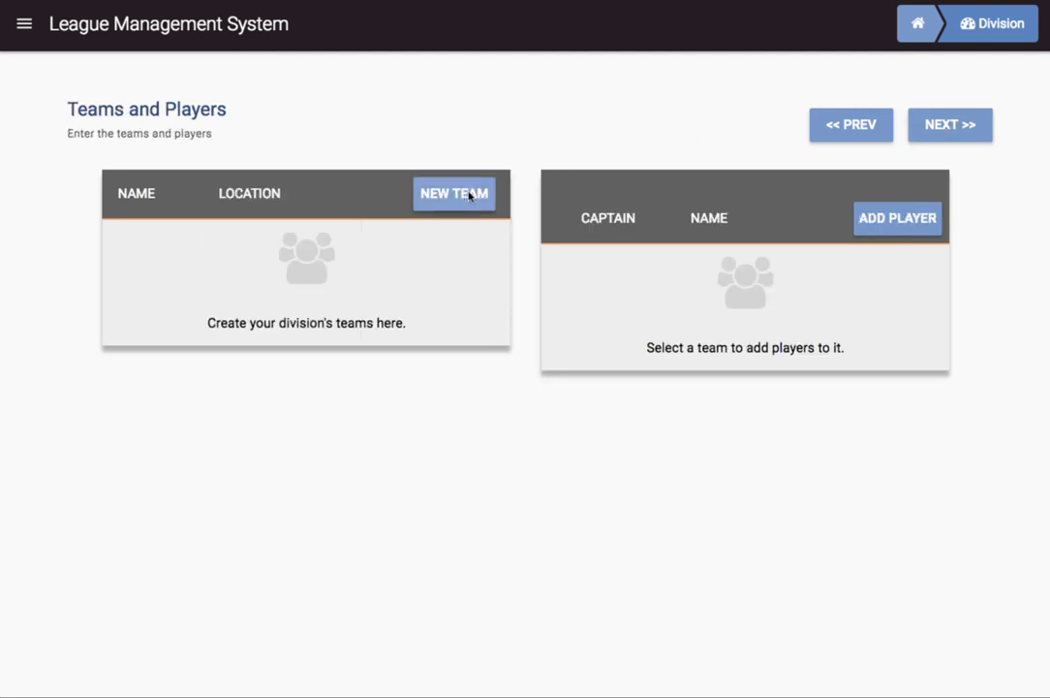
pyautogui.click(376, 276)
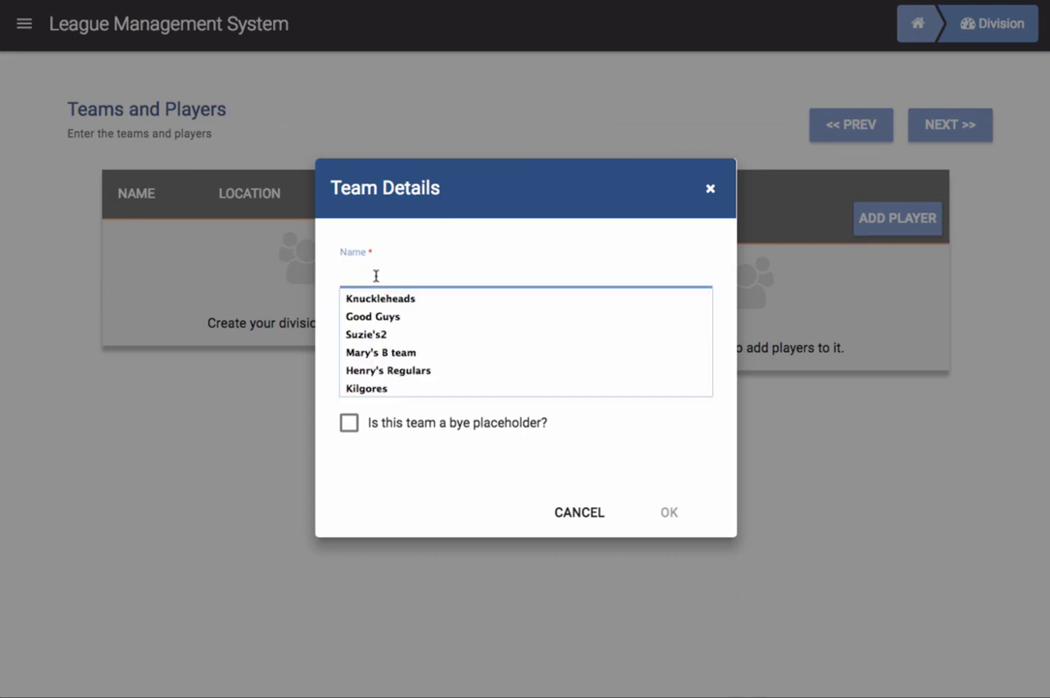
pyautogui.write('Ki')
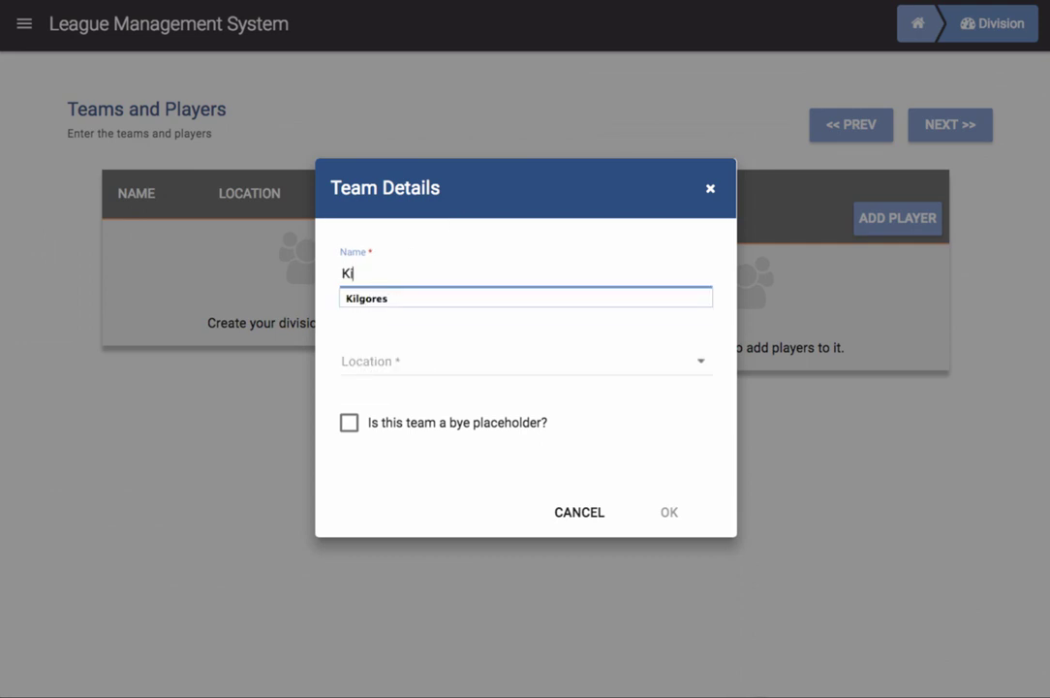
pyautogui.write('lgore')
pyautogui.press('Tab')
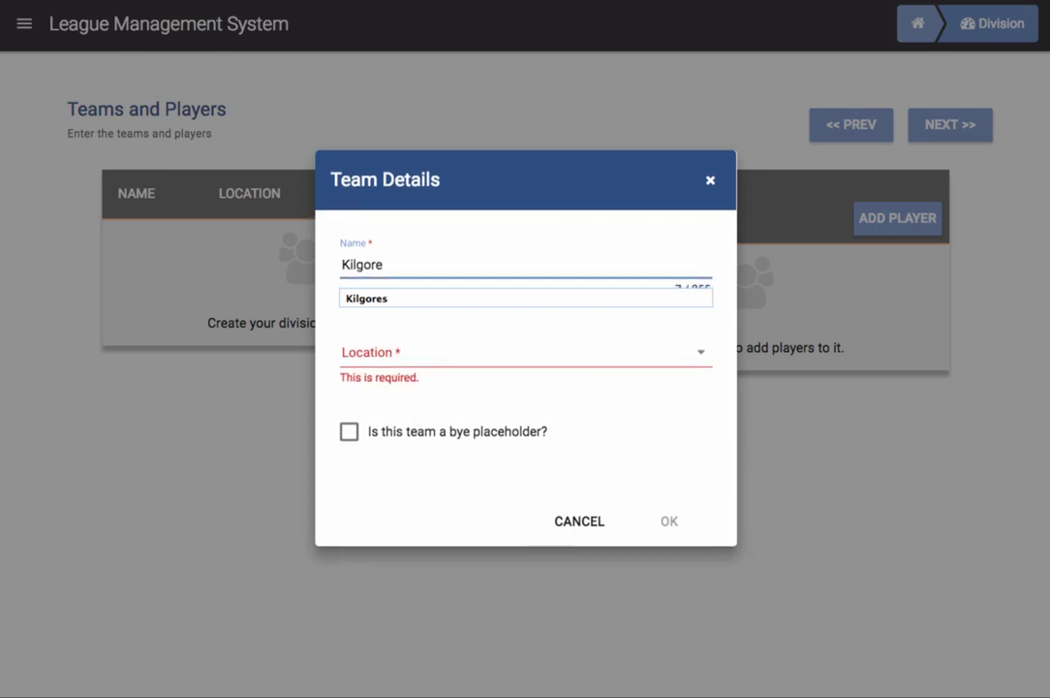
pyautogui.click(479, 354)
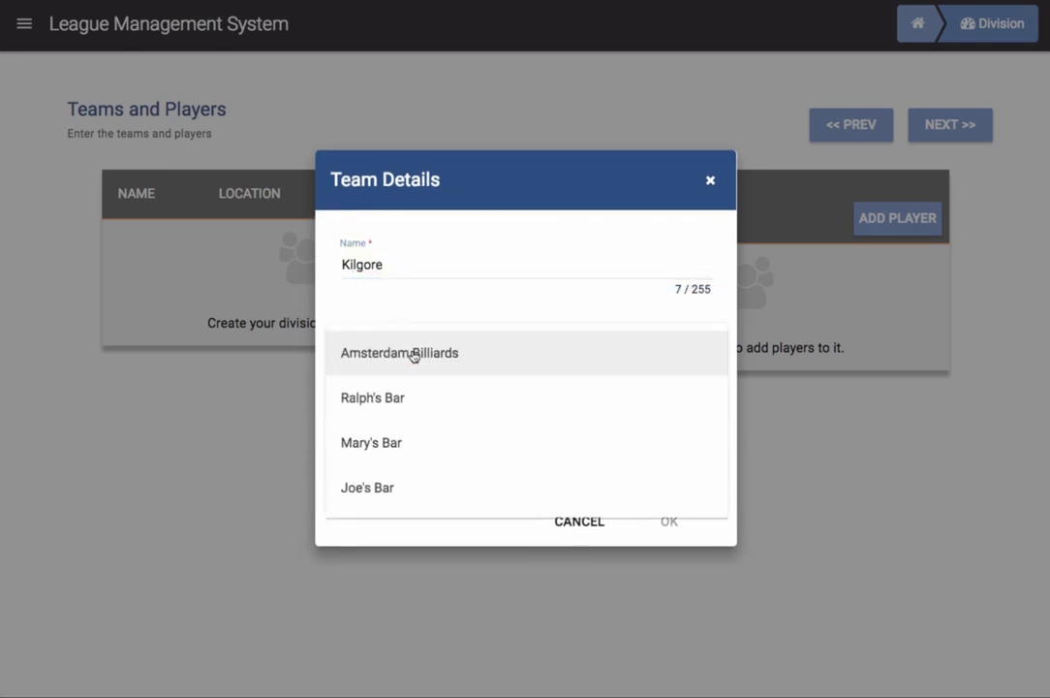
pyautogui.click(393, 355)
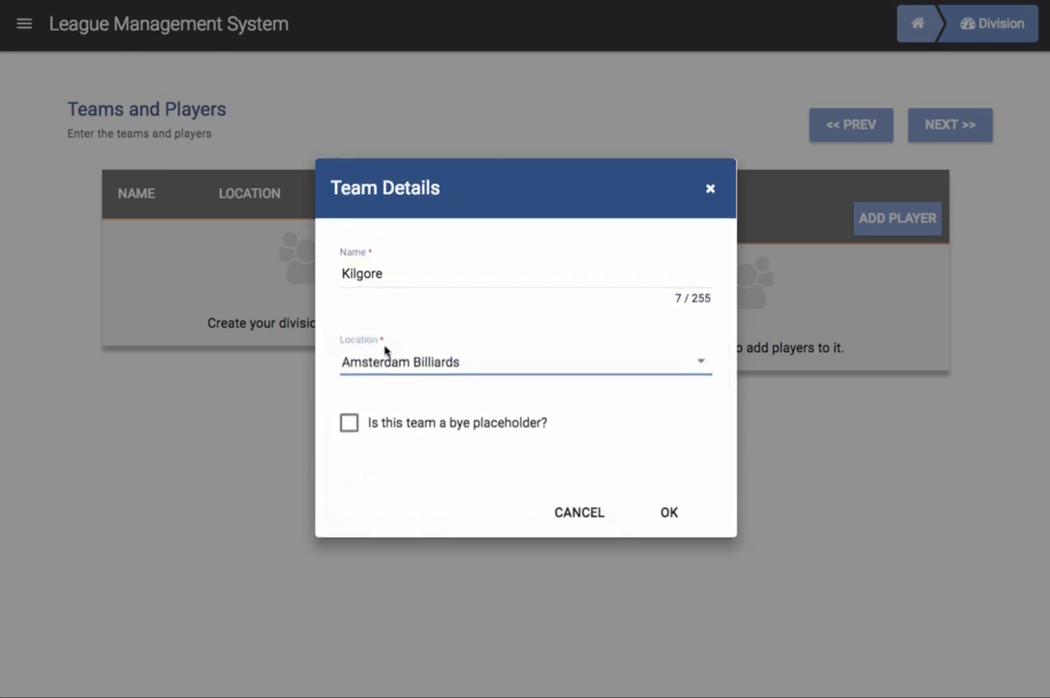
pyautogui.click(664, 511)
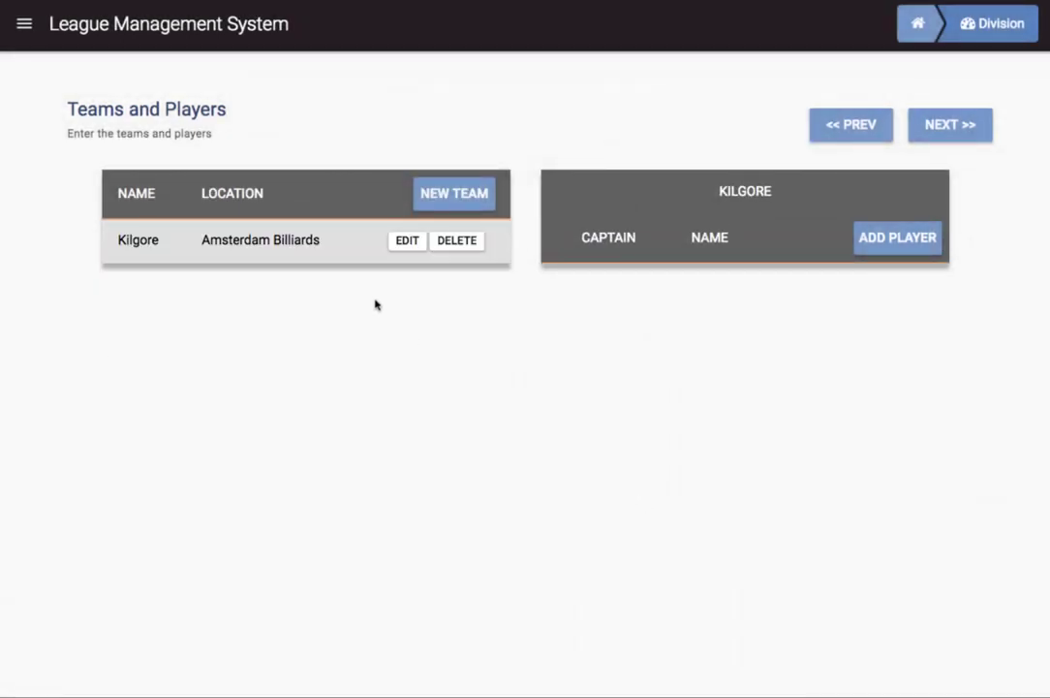
# Step: Create a second team named "Trout" with Ralph's Bar as its location
pyautogui.click(453, 198)
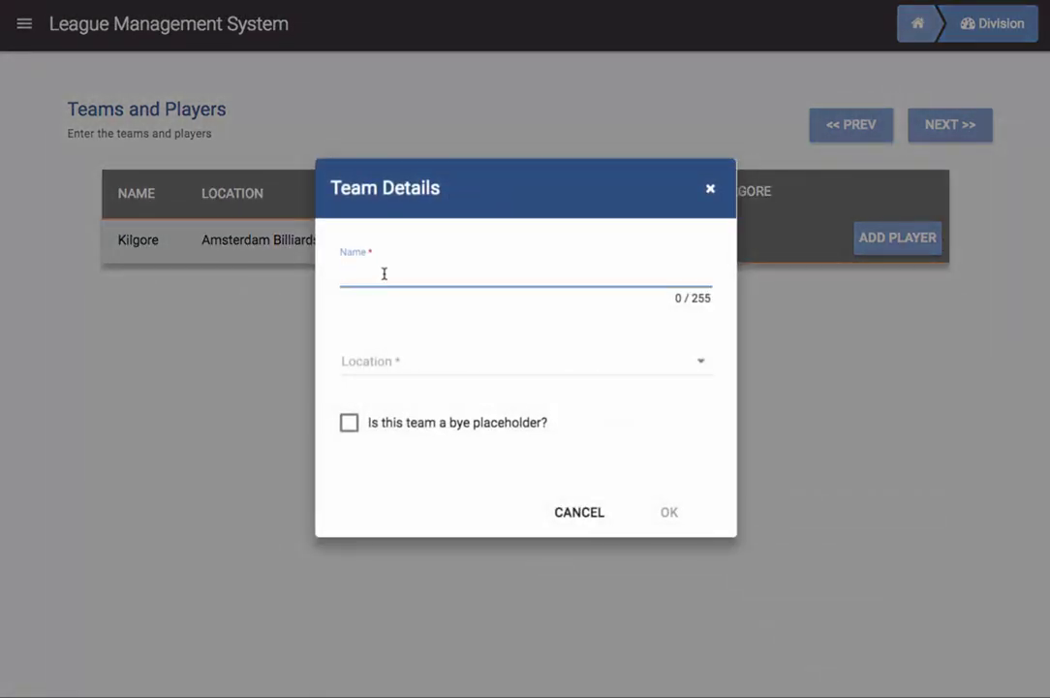
pyautogui.click(384, 273)
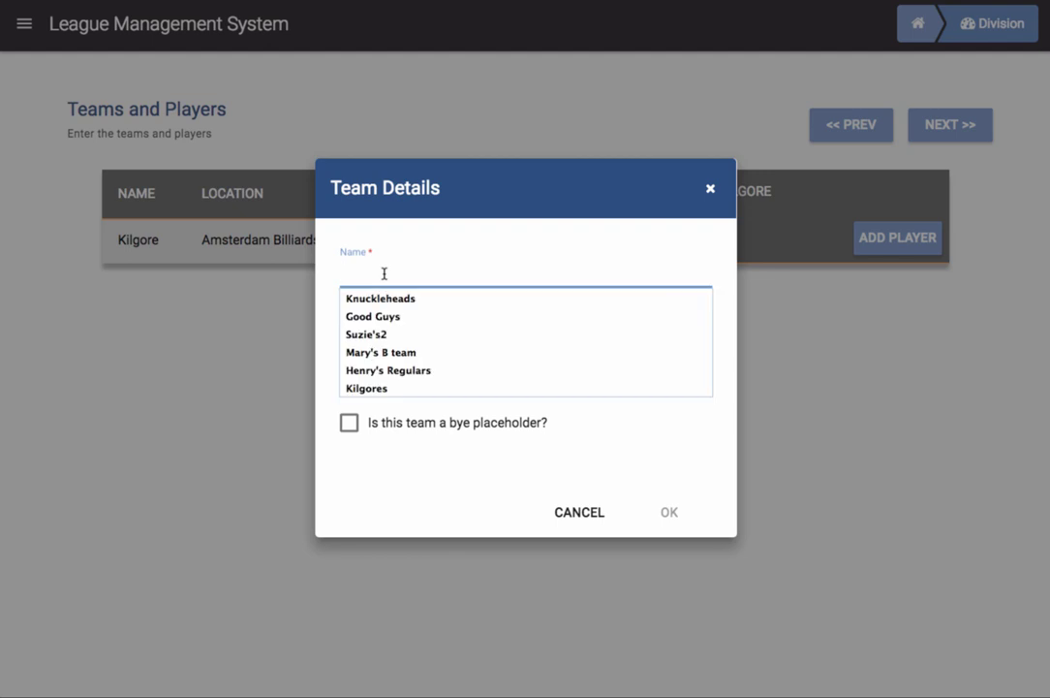
pyautogui.write('Trout')
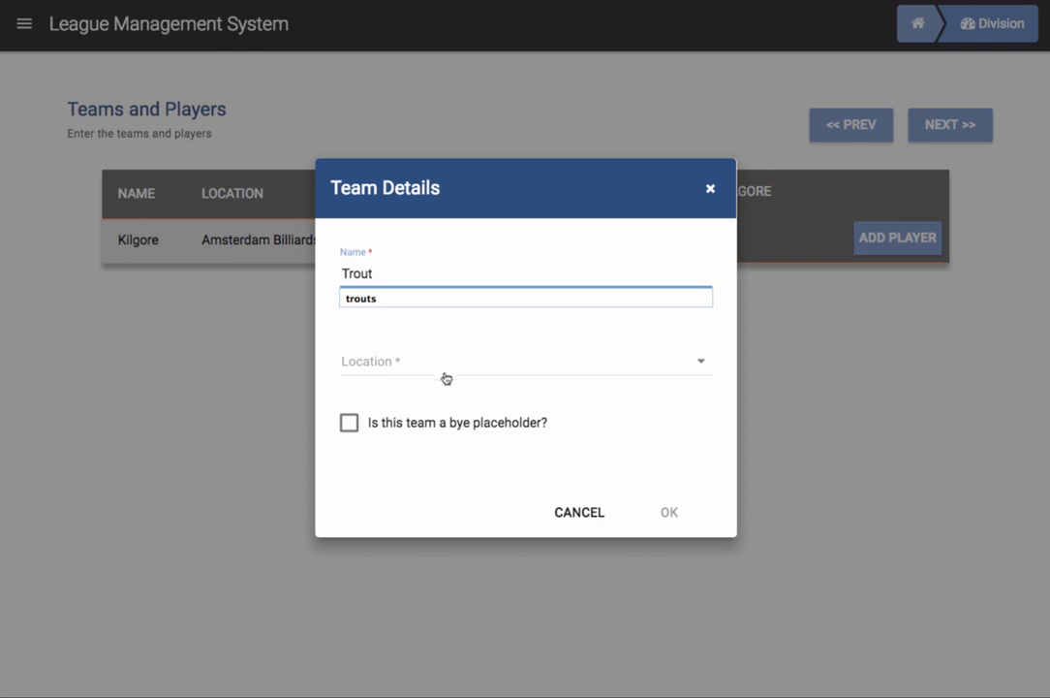
pyautogui.click(441, 373)
pyautogui.click(406, 416)
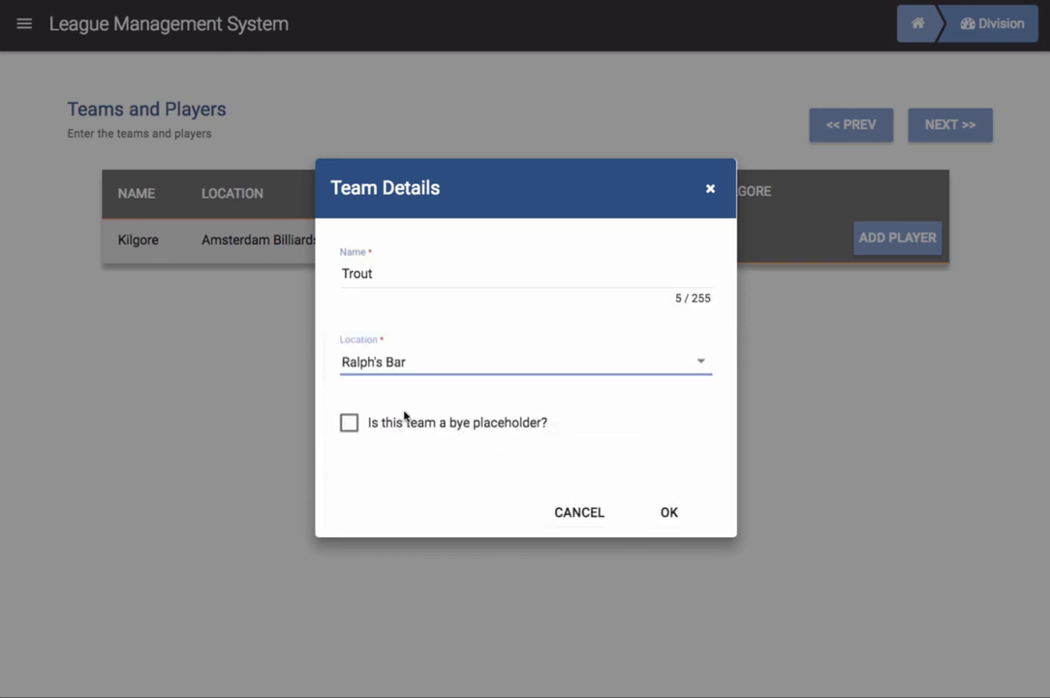
pyautogui.click(672, 513)
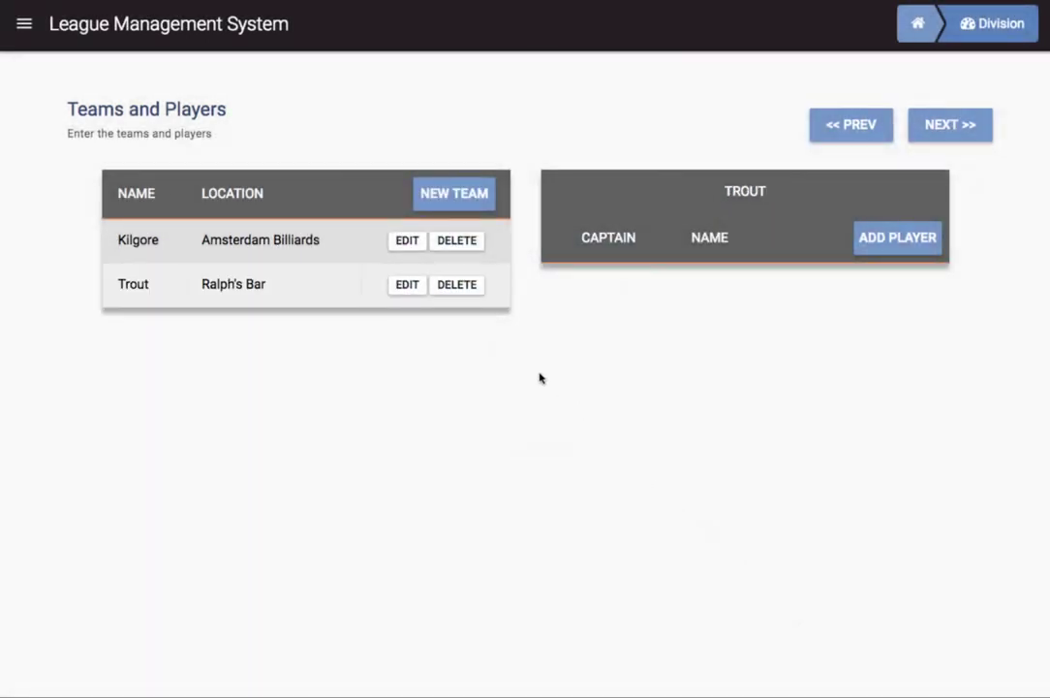
# Step: Create a third team named "Never Lose" with Mary's Bar as its location
pyautogui.click(463, 193)
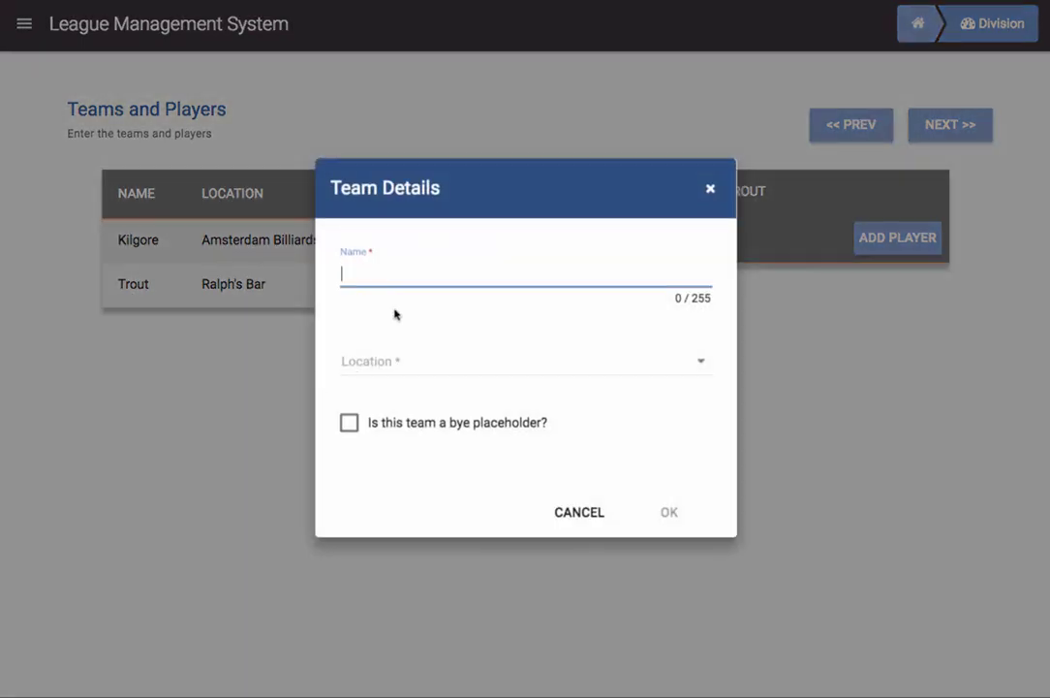
pyautogui.click(377, 273)
pyautogui.write('Nev')
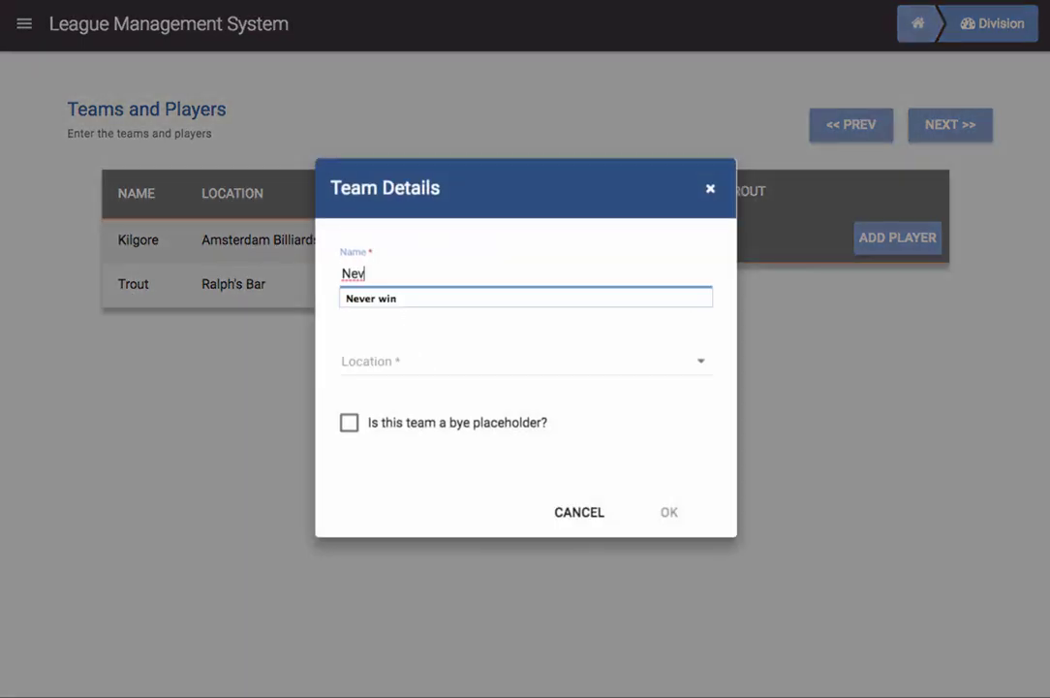
pyautogui.write('er Lose')
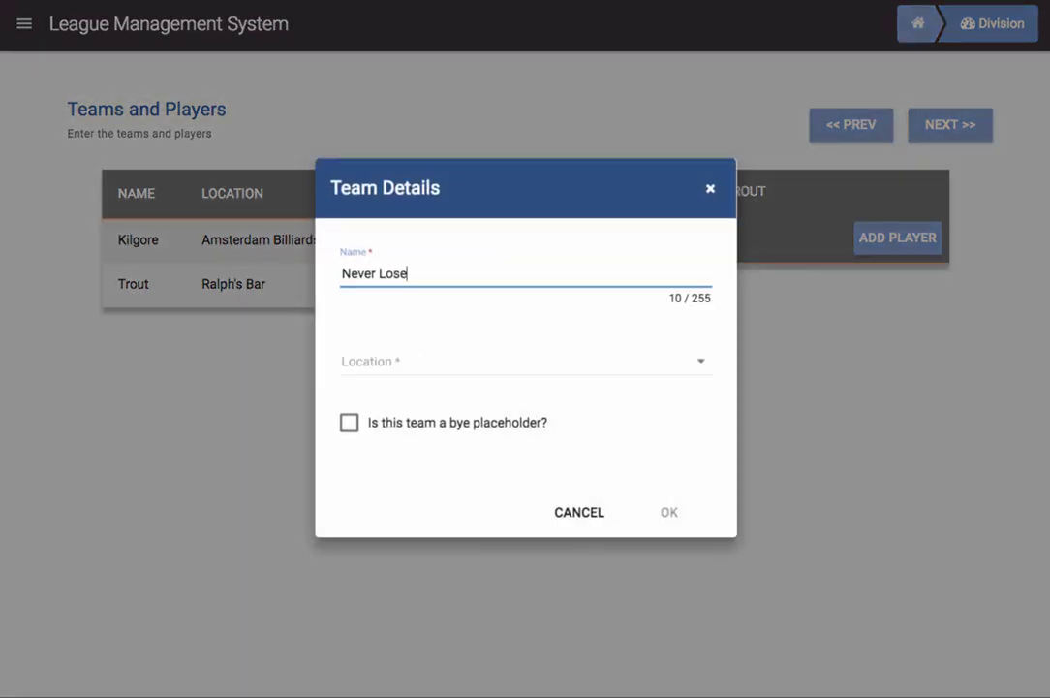
pyautogui.click(354, 361)
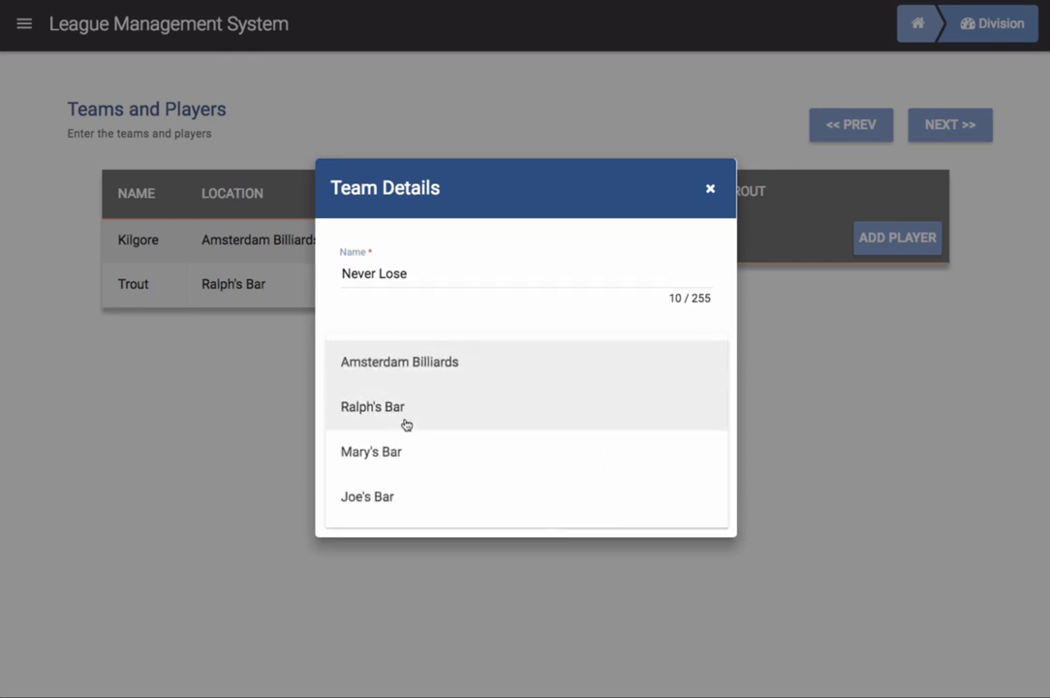
pyautogui.click(390, 455)
pyautogui.click(678, 517)
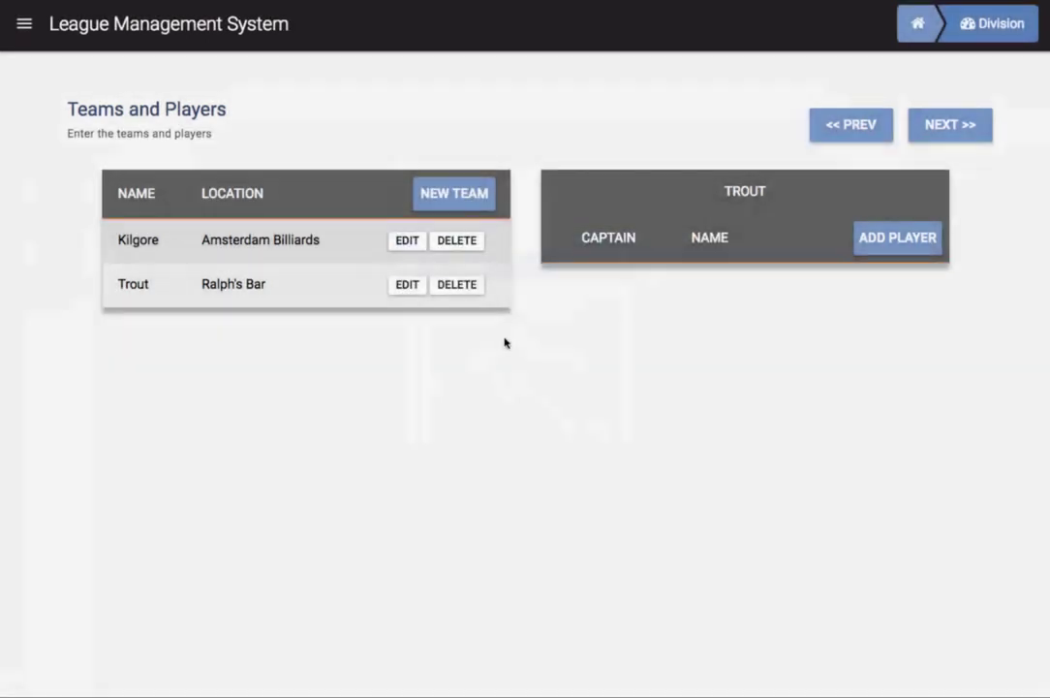
# Step: Create a fourth team named "Never Win" with Joe's Bar as its location
pyautogui.click(446, 193)
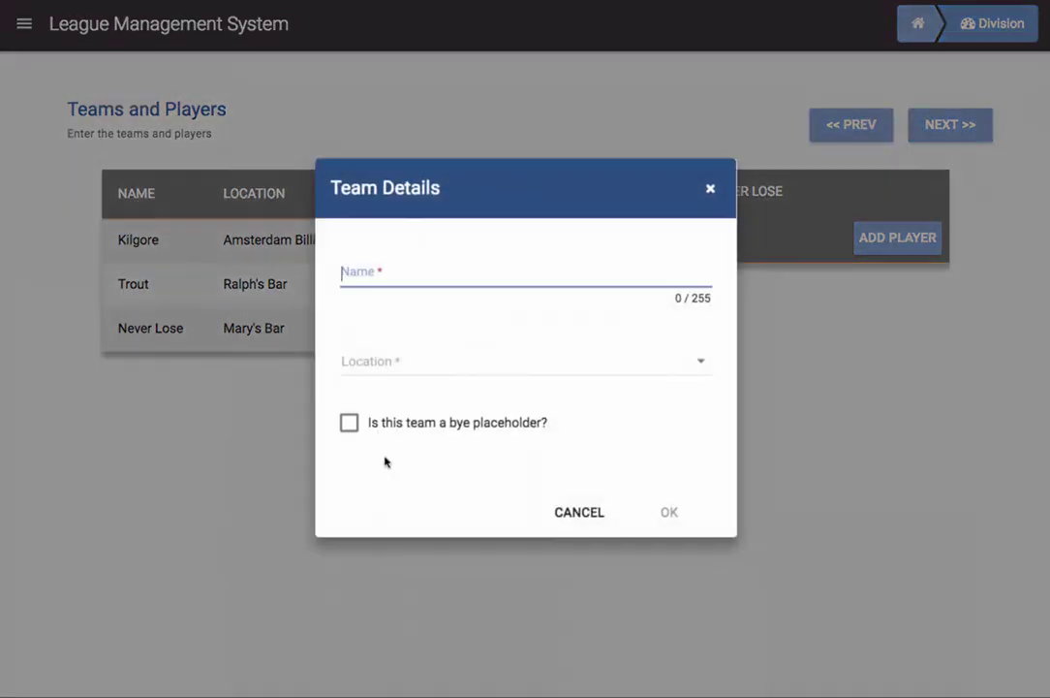
pyautogui.click(364, 277)
pyautogui.write('Never Win')
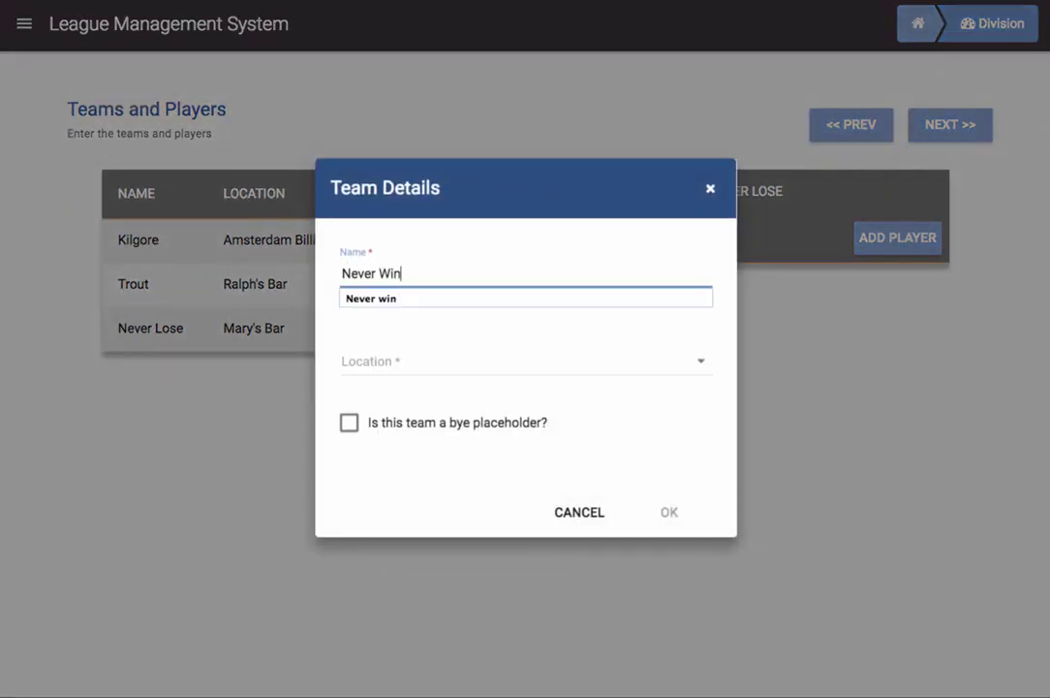
pyautogui.click(391, 366)
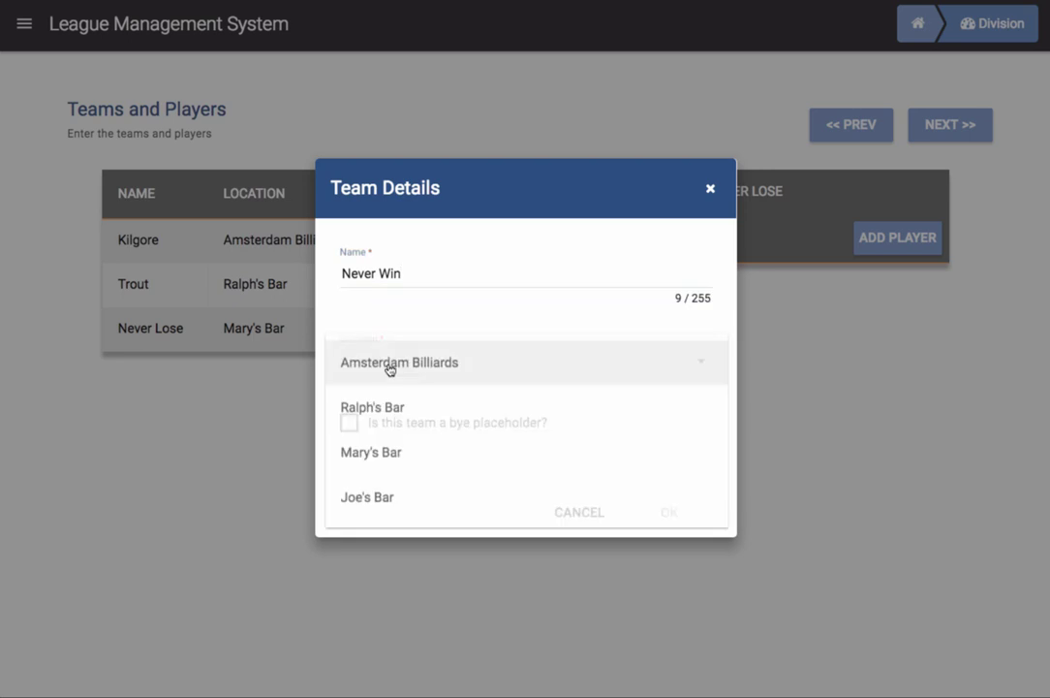
pyautogui.click(376, 497)
pyautogui.click(666, 513)
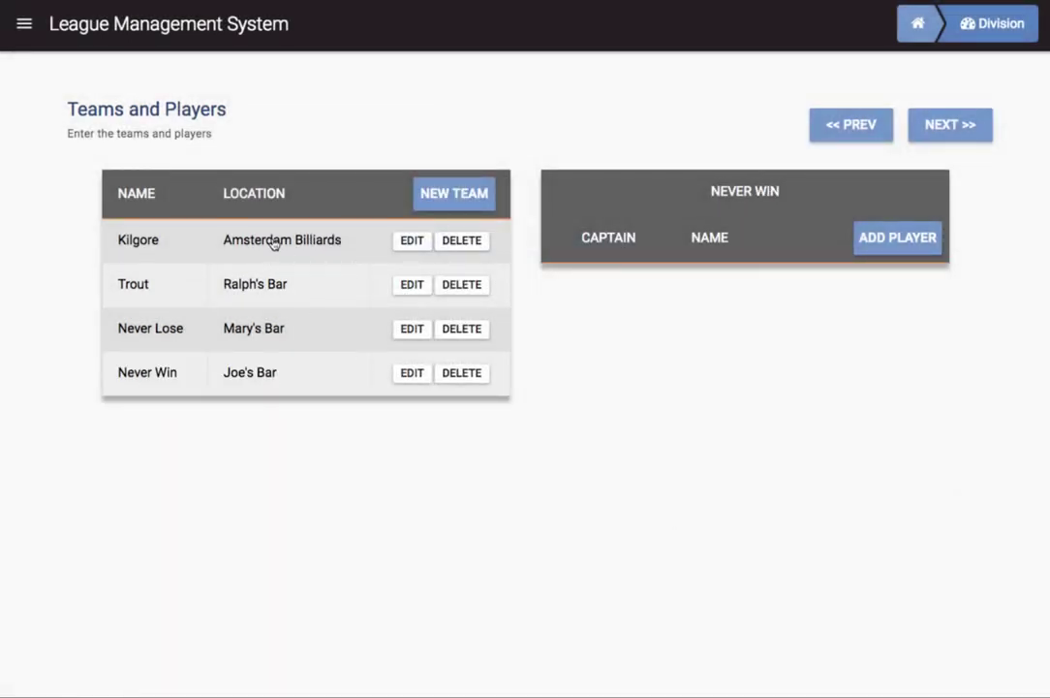
# Step: Search existing players by the surname matching the Kilgore team's name and add the player from PA to that team
pyautogui.click(274, 244)
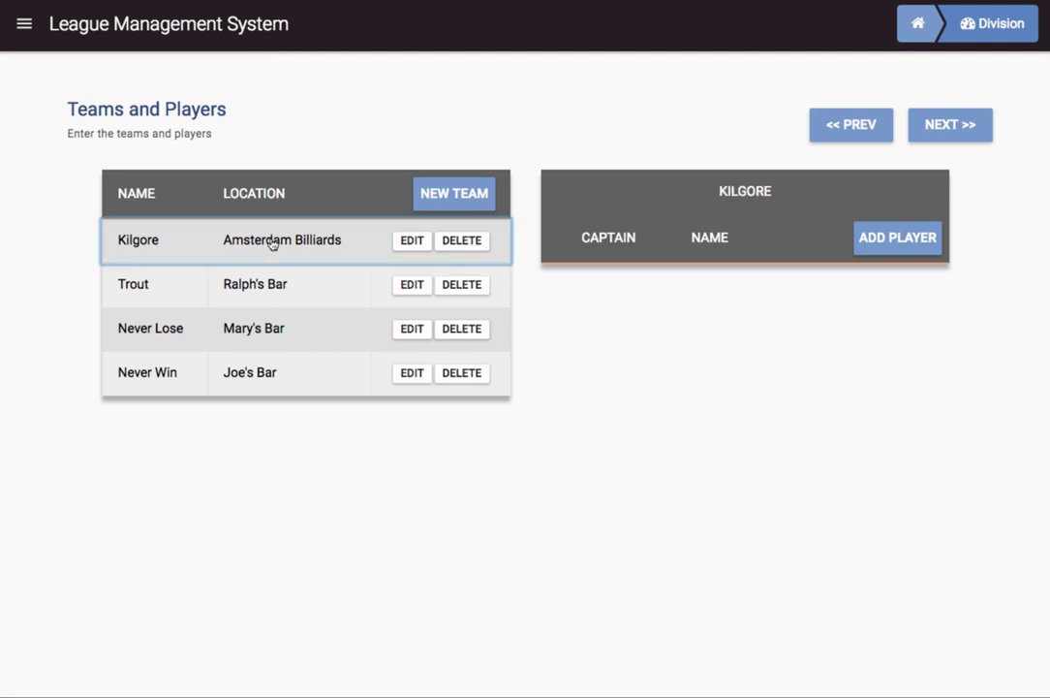
pyautogui.click(900, 236)
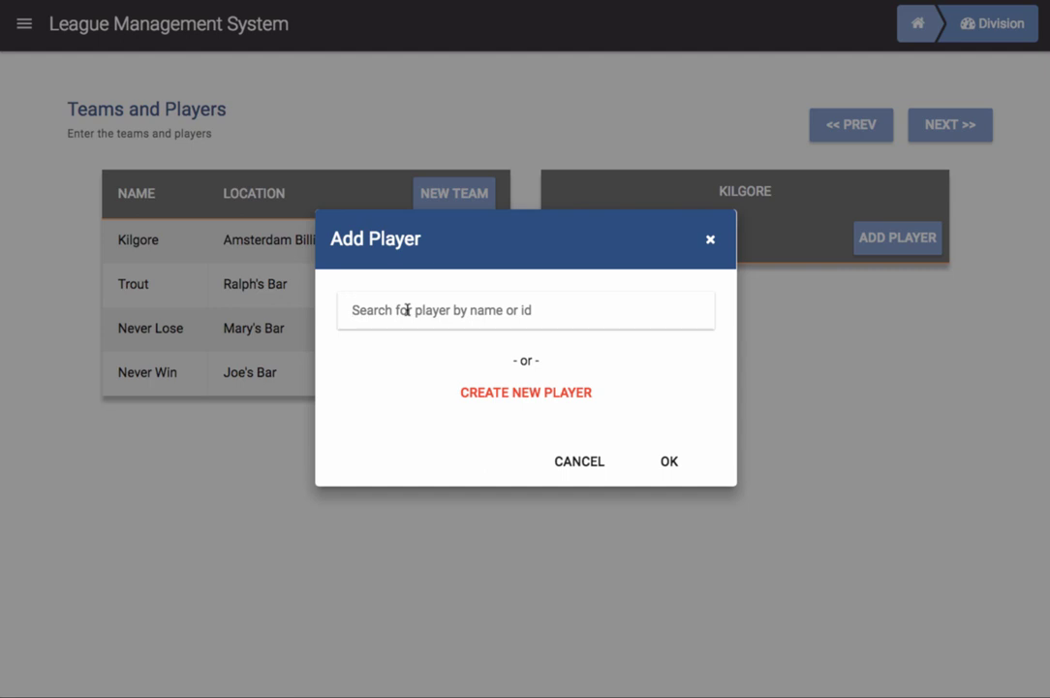
pyautogui.write('Kilgore')
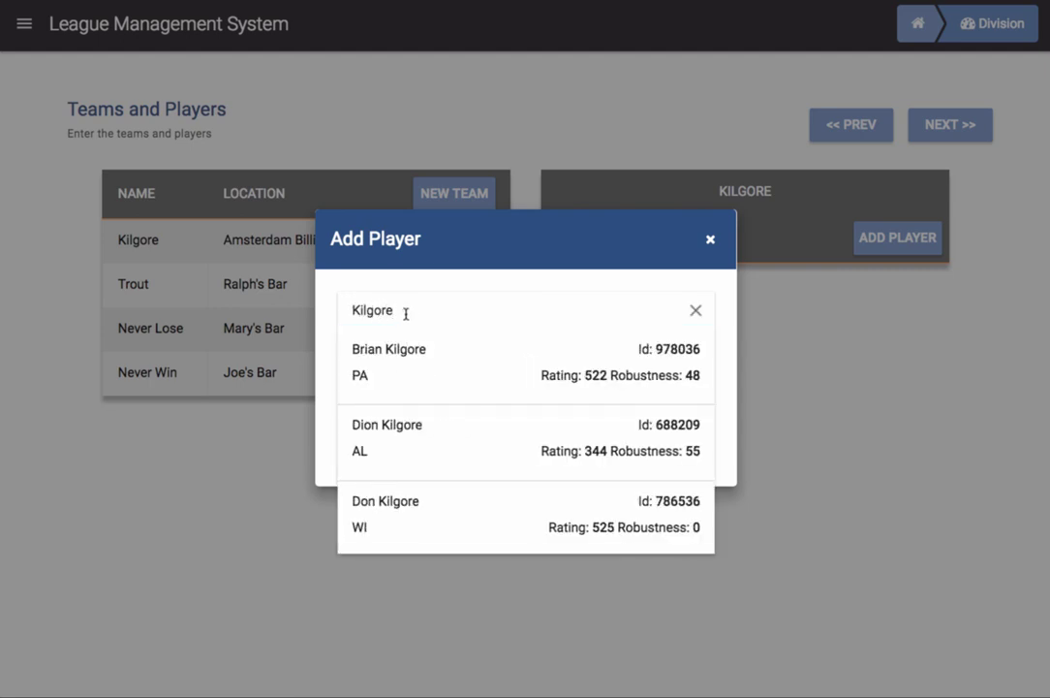
pyautogui.click(404, 359)
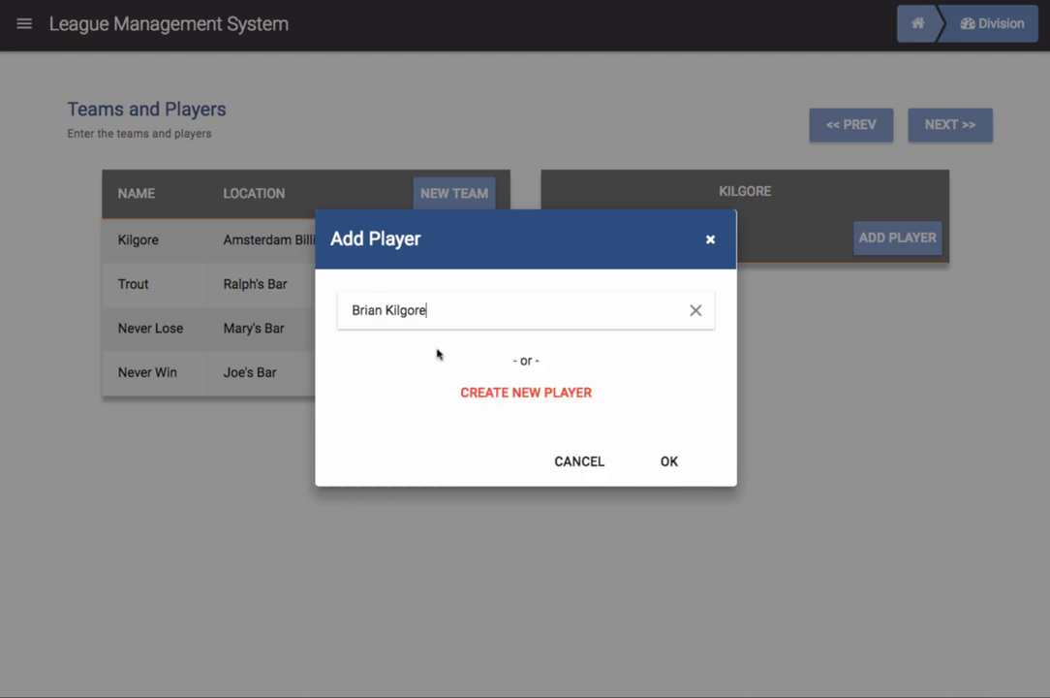
pyautogui.click(651, 468)
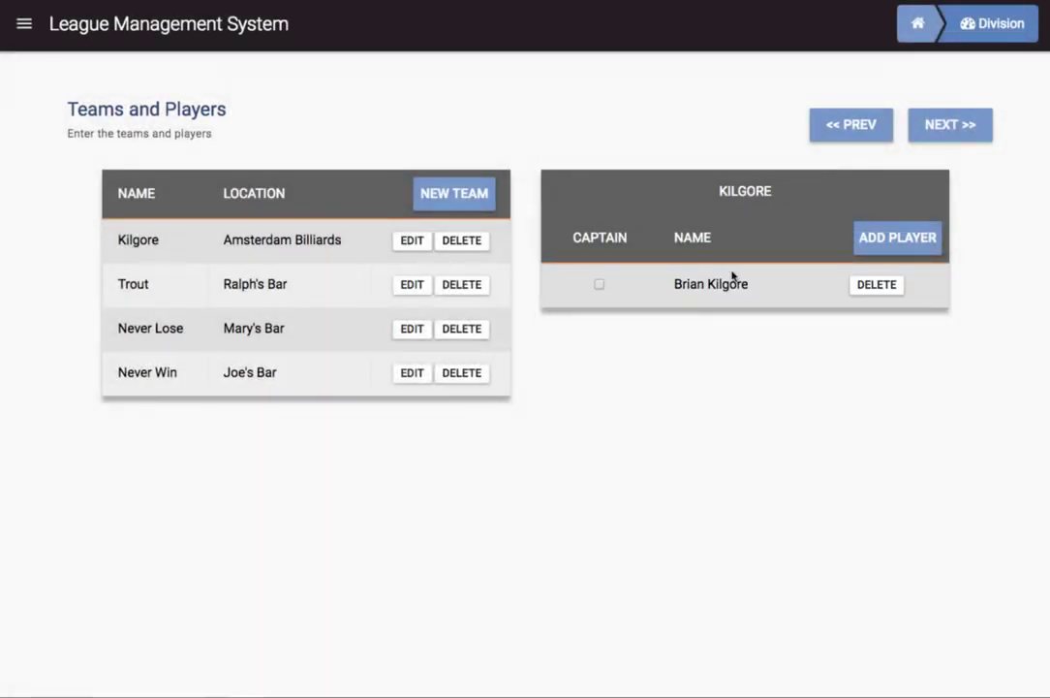
# Step: Search existing players by the Kilgore team's name and add the matching player from AL to the team
pyautogui.click(894, 245)
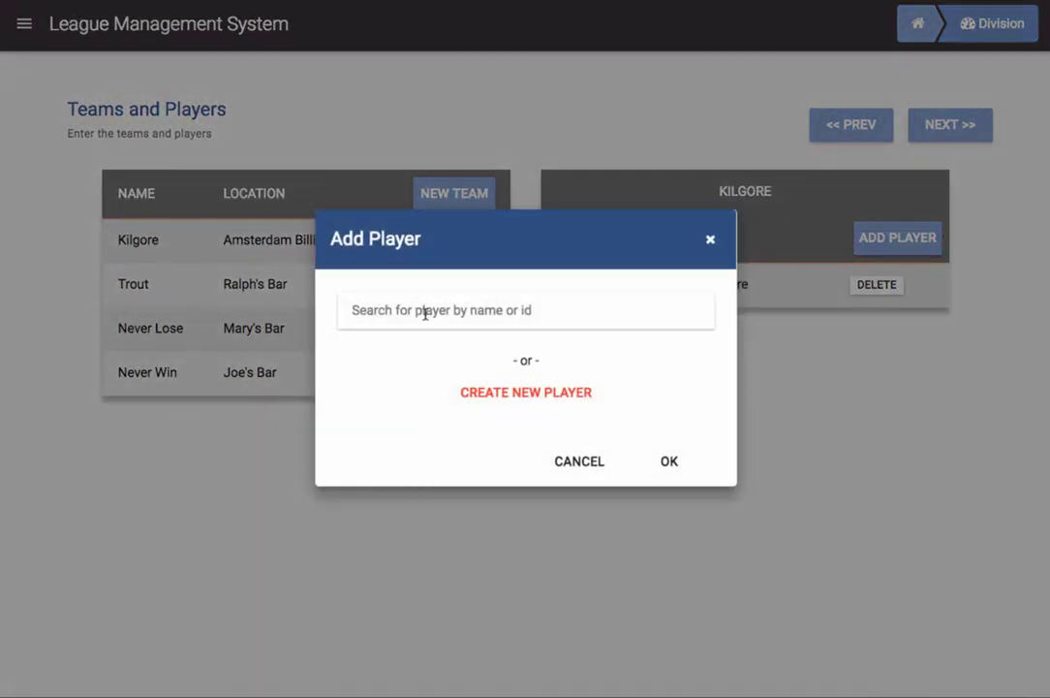
pyautogui.write('kilgore')
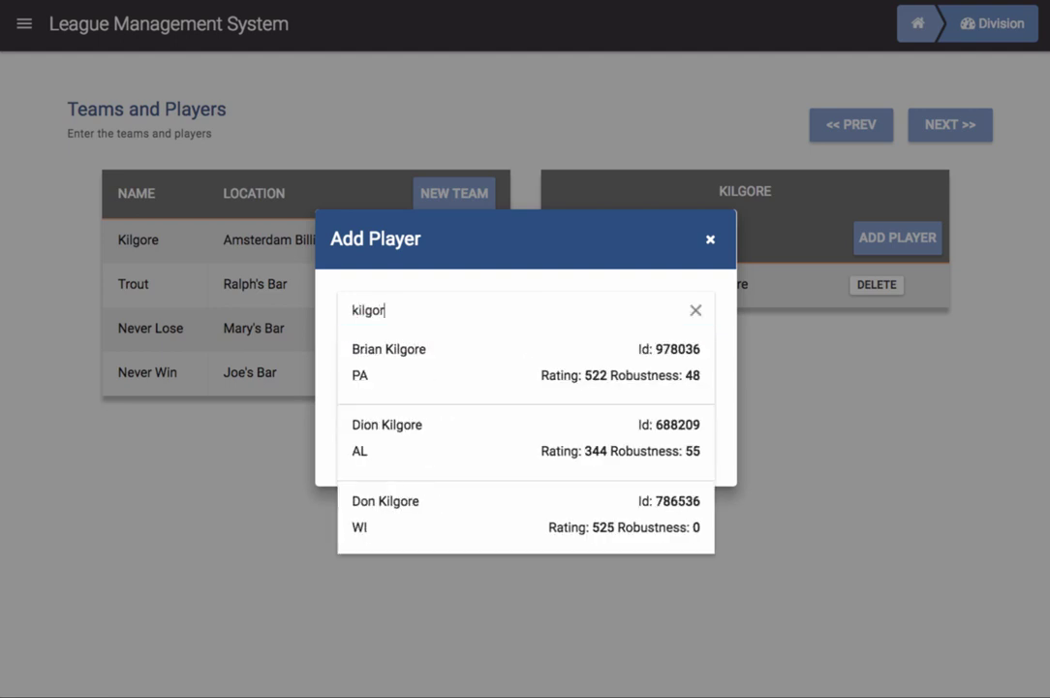
pyautogui.click(418, 426)
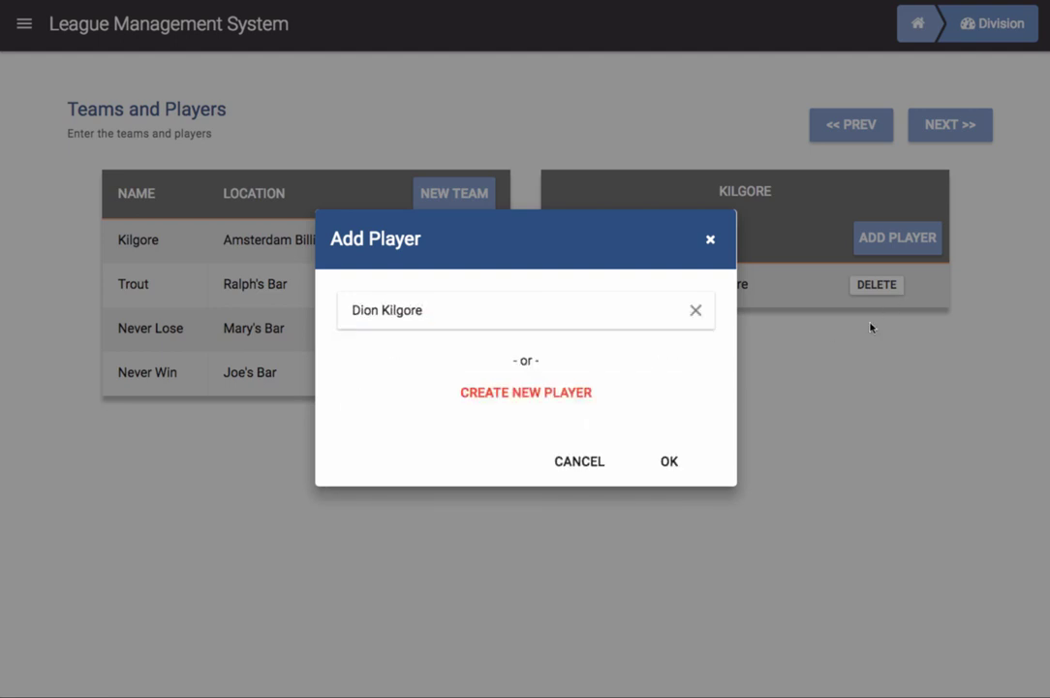
pyautogui.click(666, 462)
# Step: Search by the same surname again and add the player from WI to the Kilgore team
pyautogui.click(885, 239)
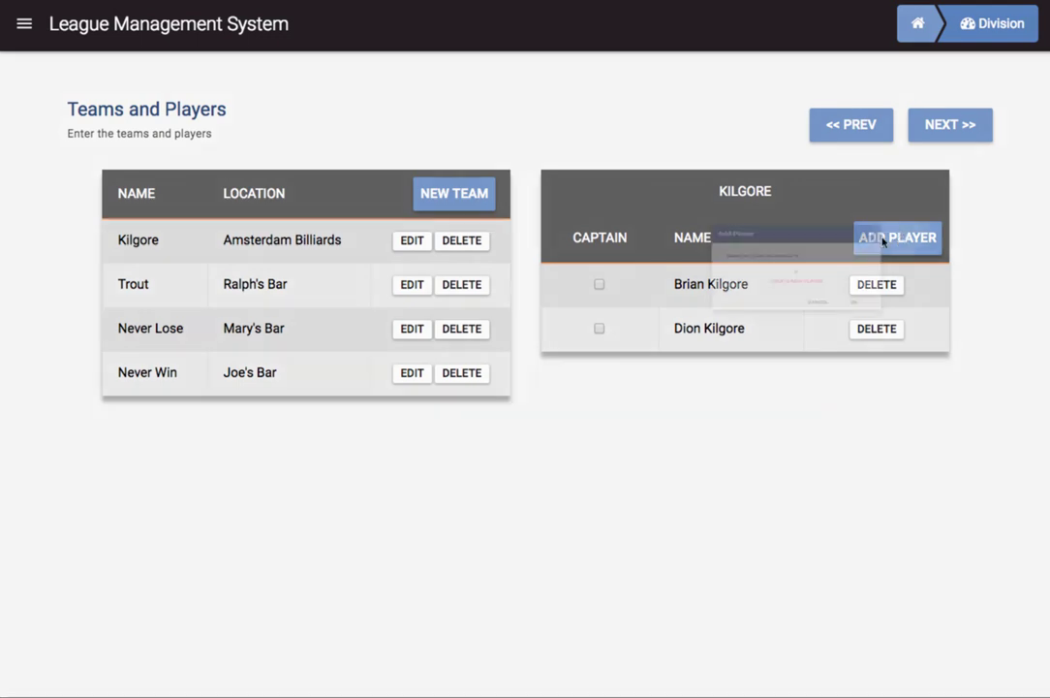
pyautogui.write('Kilgor')
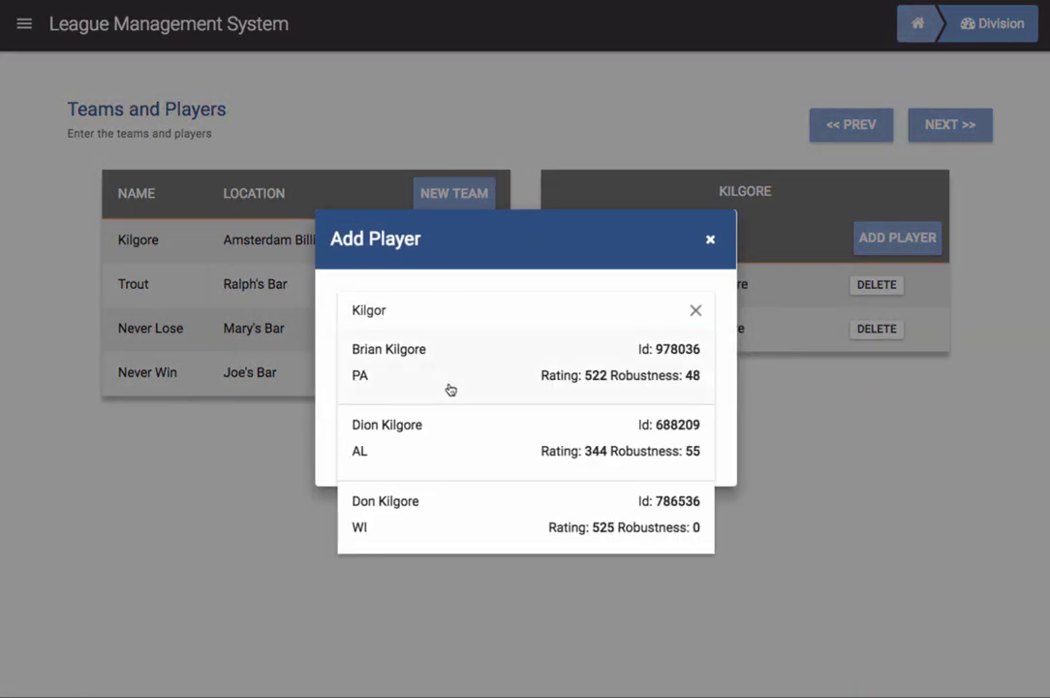
pyautogui.click(408, 502)
pyautogui.click(651, 480)
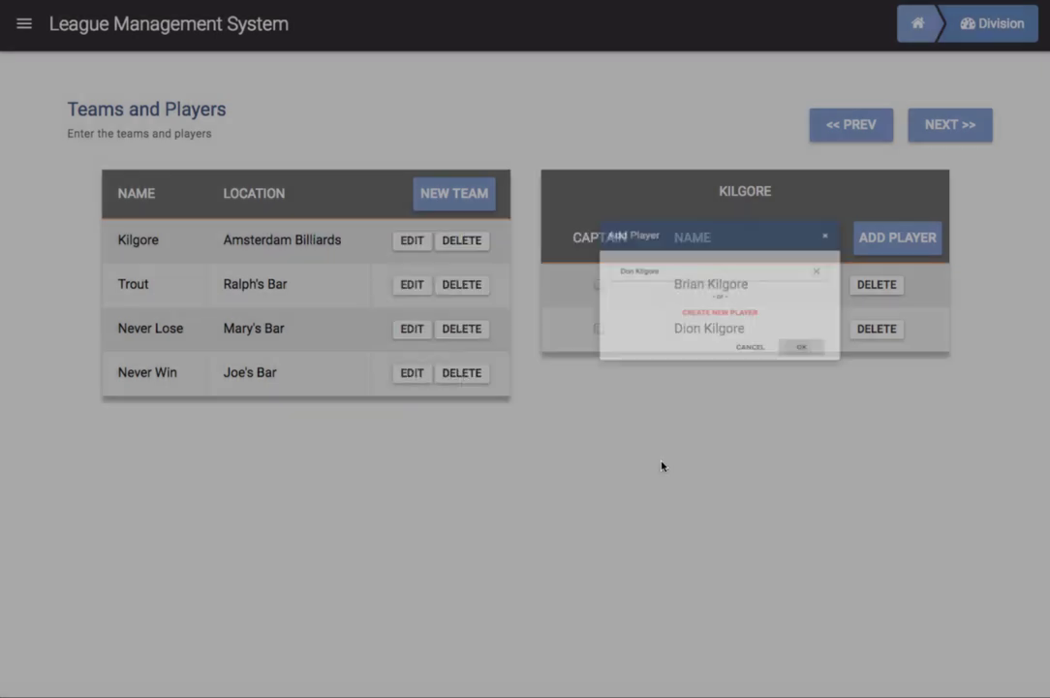
# Step: Search by the same surname and add the player rated 573 to the Kilgore team
pyautogui.click(872, 238)
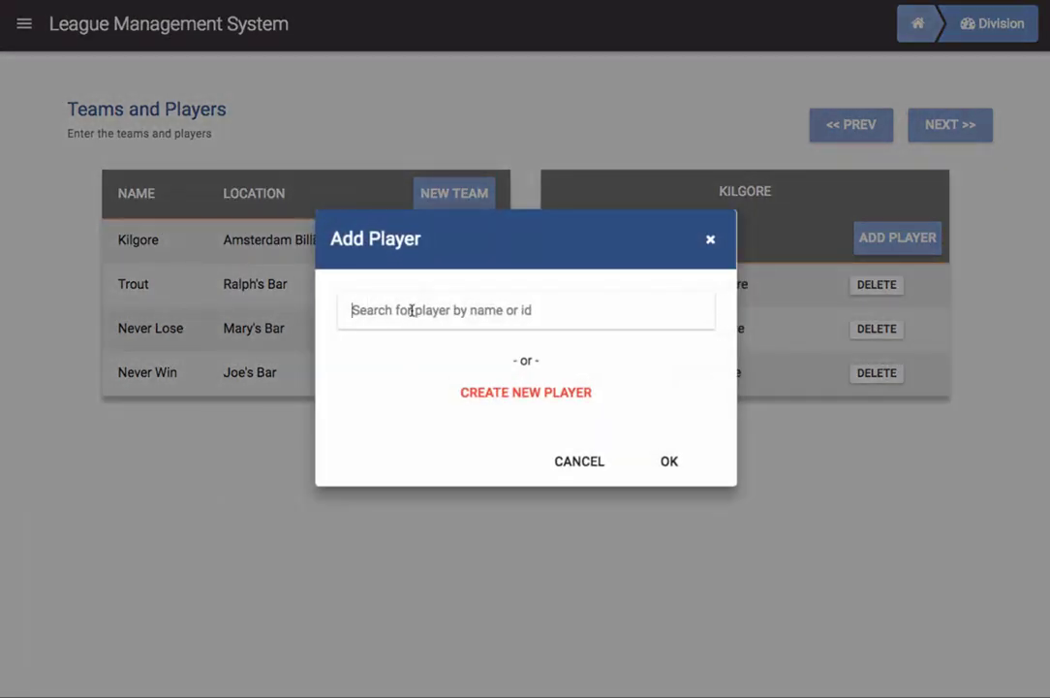
pyautogui.write('Kilgor')
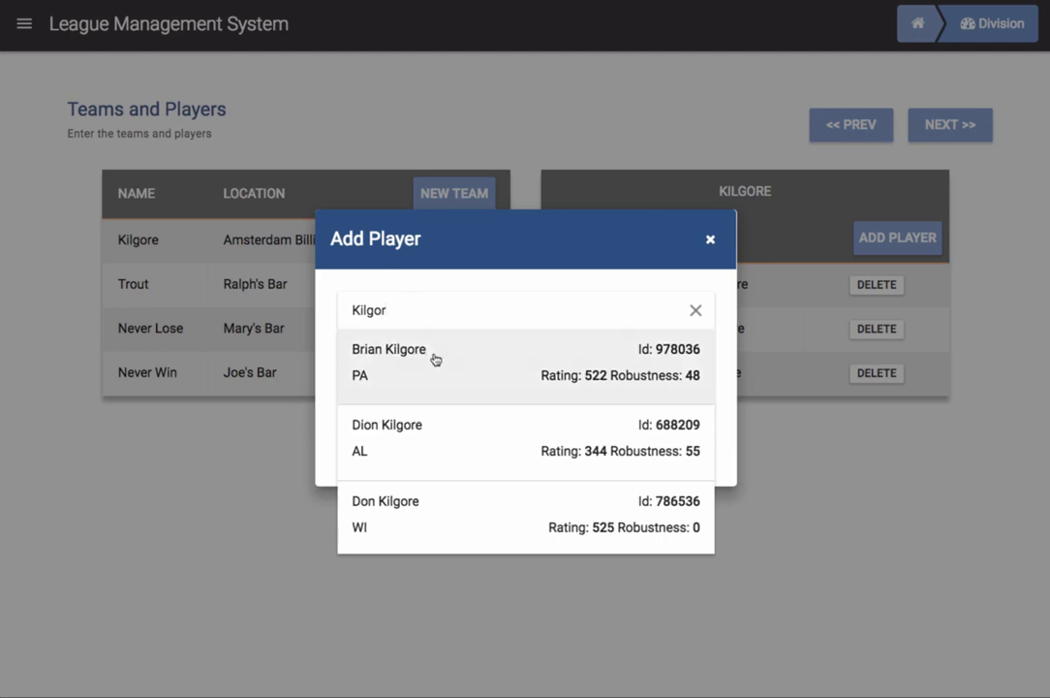
pyautogui.scroll(-2, 434, 359)
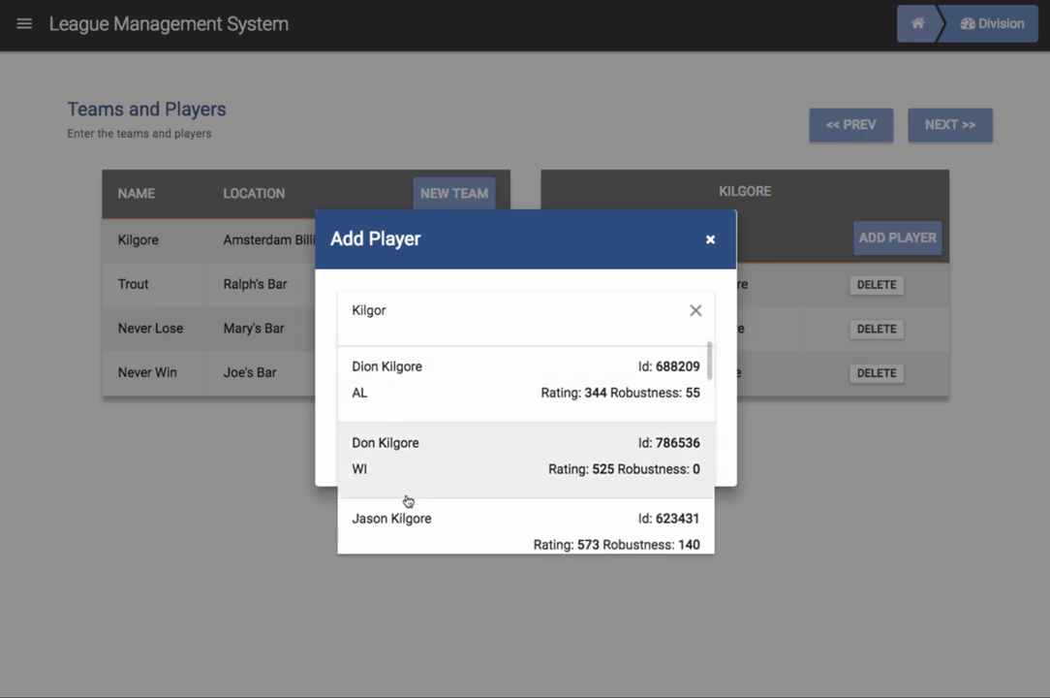
pyautogui.click(412, 522)
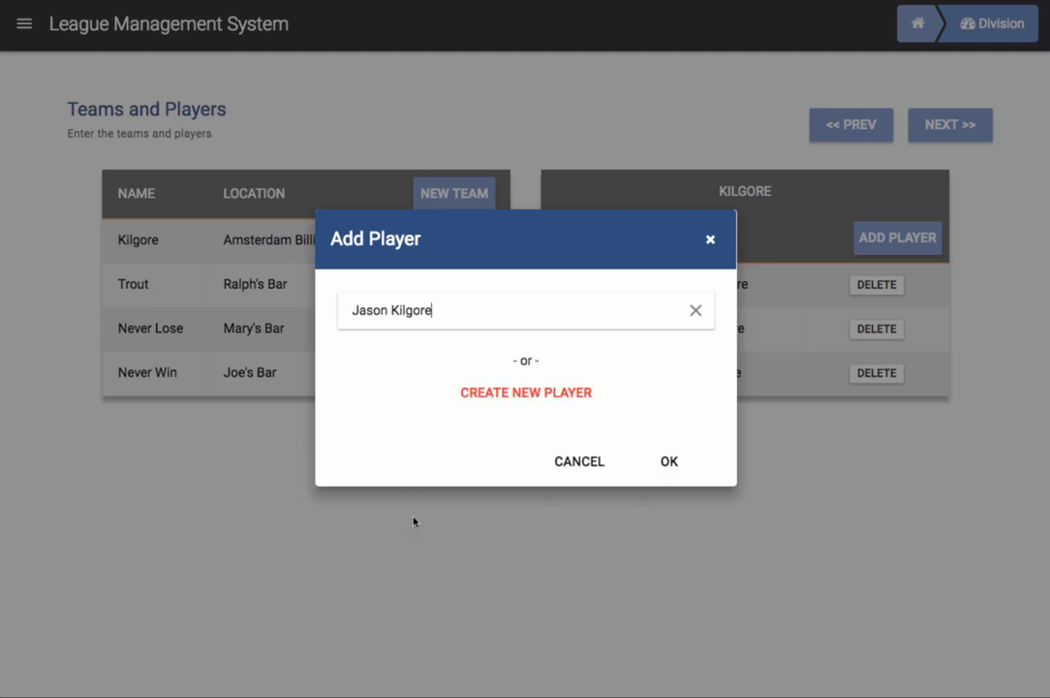
pyautogui.click(667, 463)
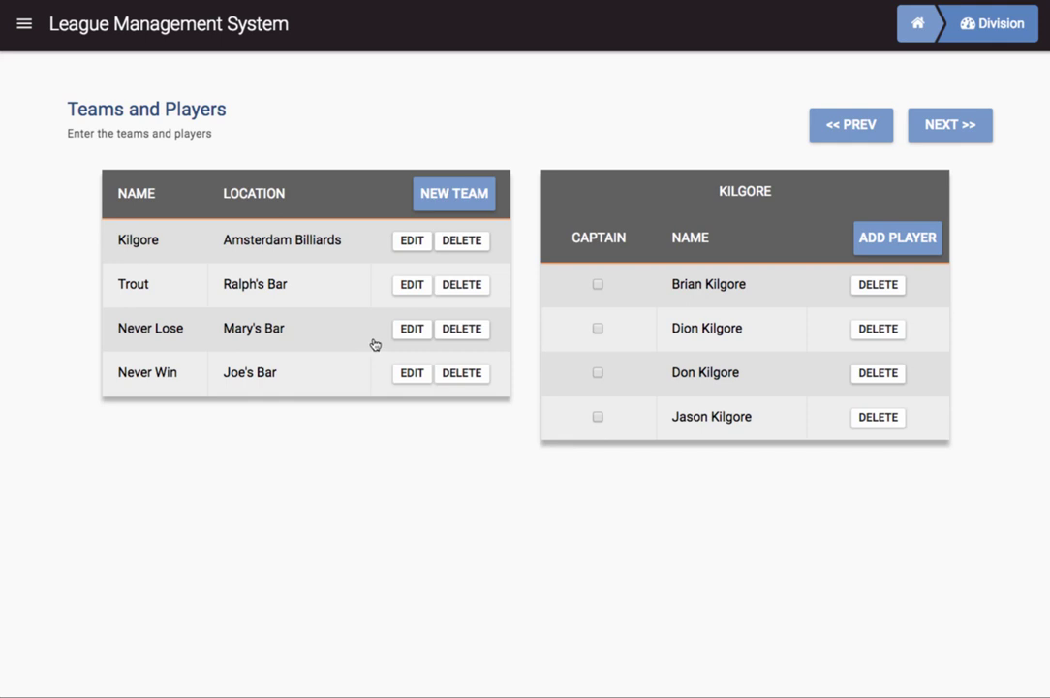
# Step: Select the Trout team, search players by the surname matching its name and add the player from OK
pyautogui.click(255, 288)
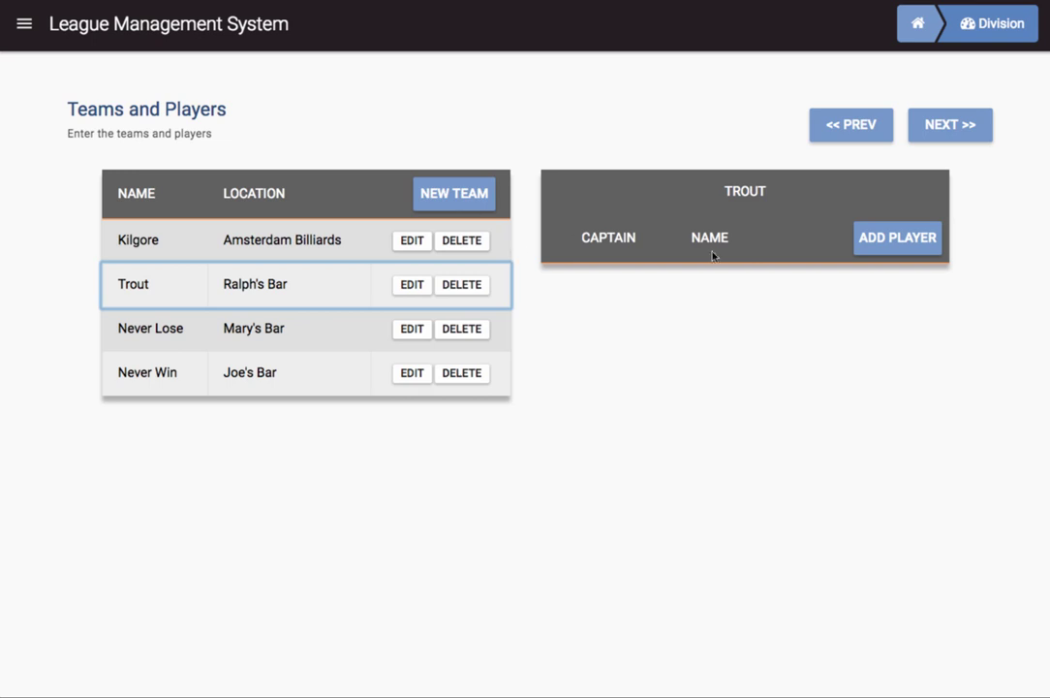
pyautogui.click(901, 239)
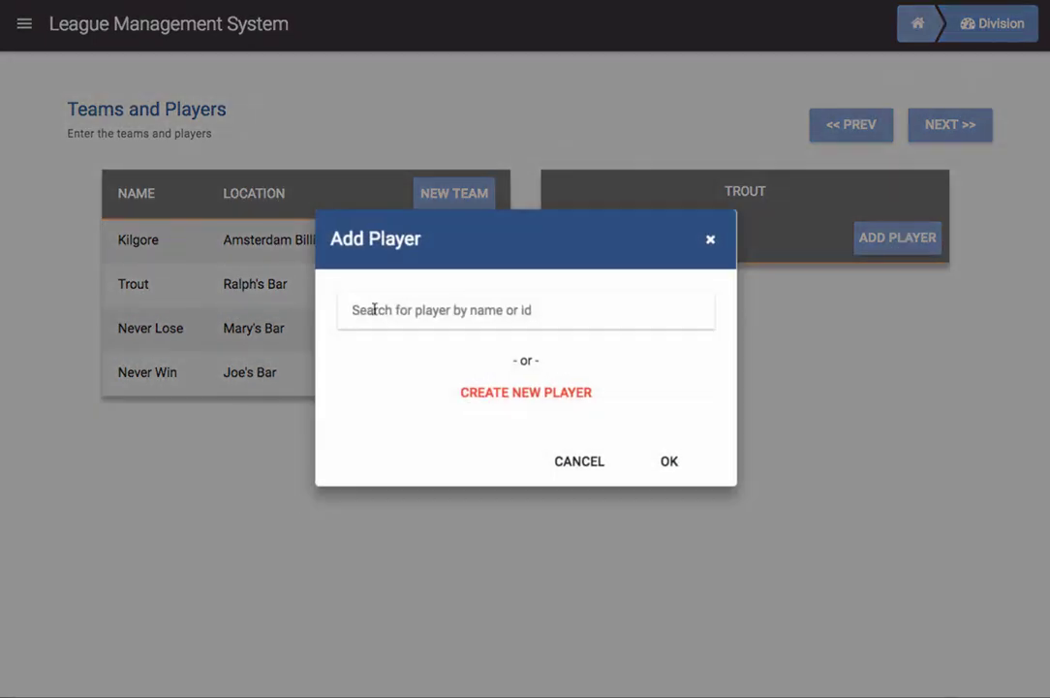
pyautogui.write('Trout')
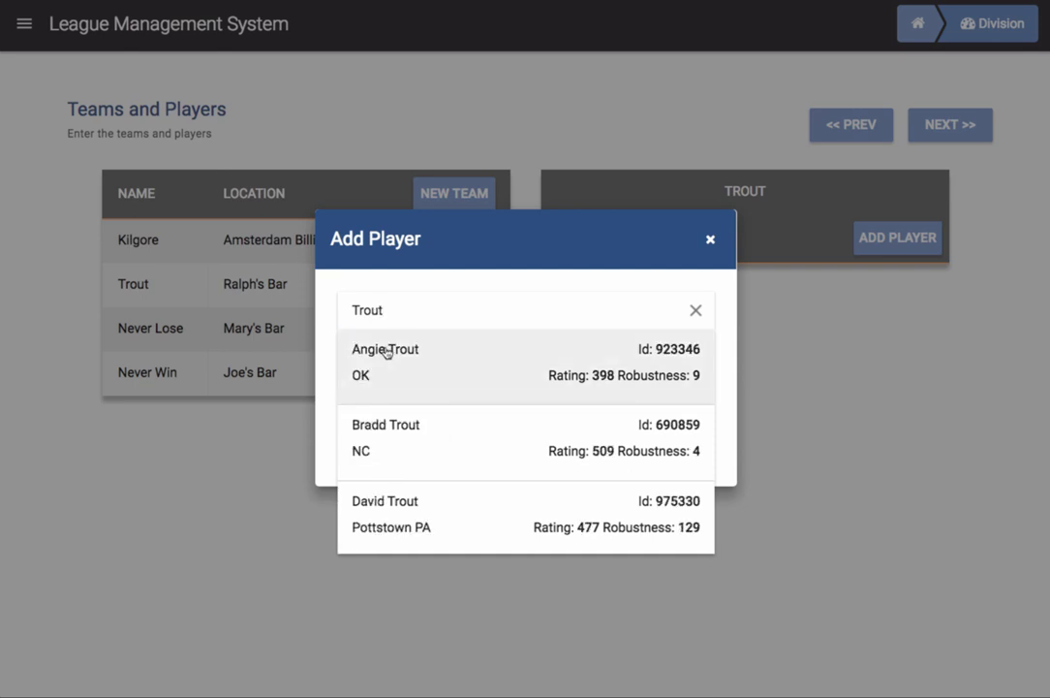
pyautogui.click(385, 352)
pyautogui.click(668, 464)
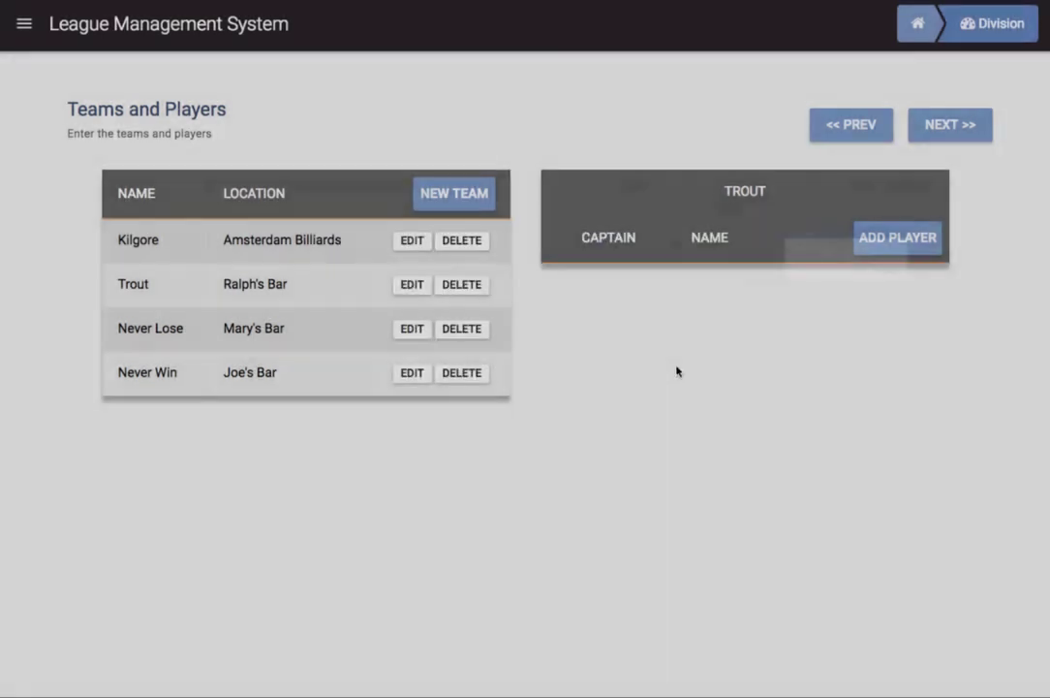
# Step: Search by the surname matching the Trout team's name and add the player from NC to the team
pyautogui.click(901, 246)
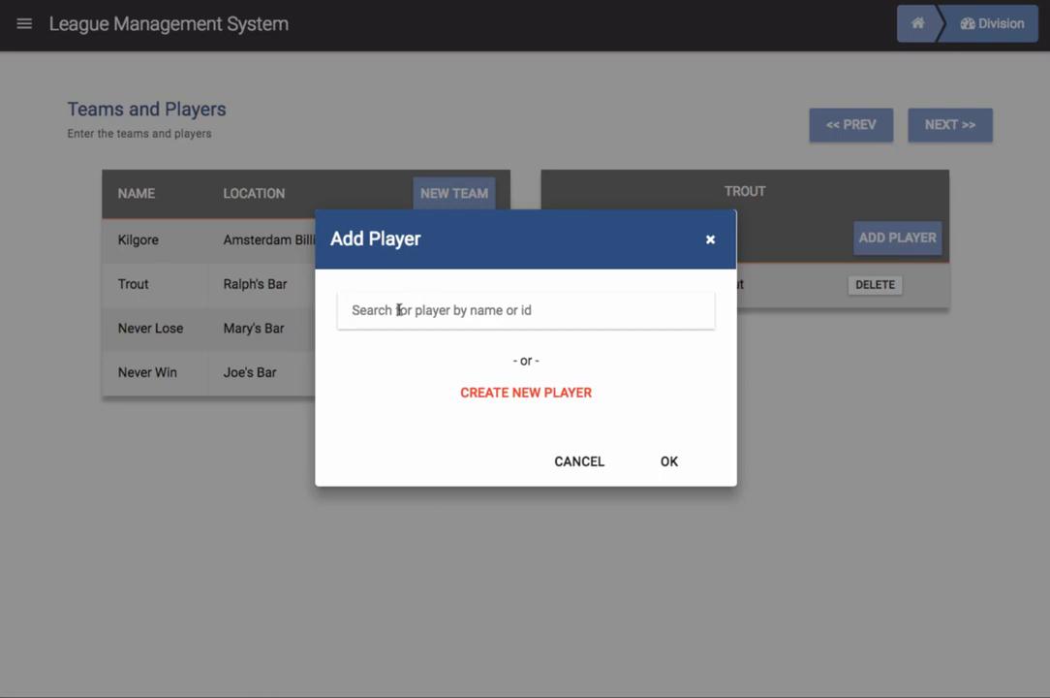
pyautogui.write('Trout')
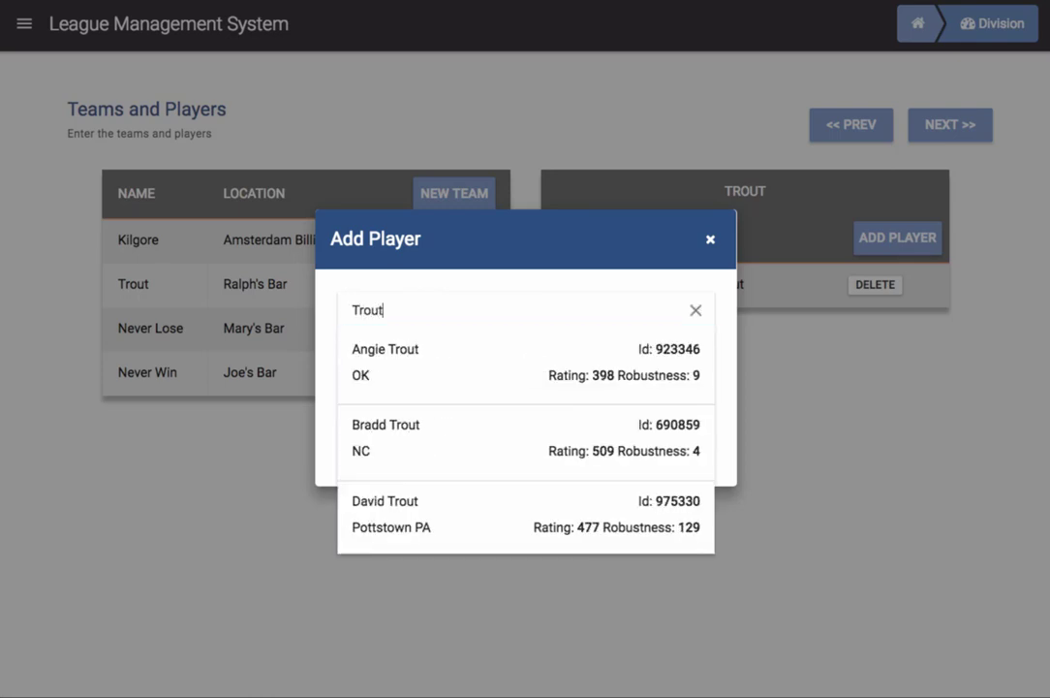
pyautogui.click(409, 427)
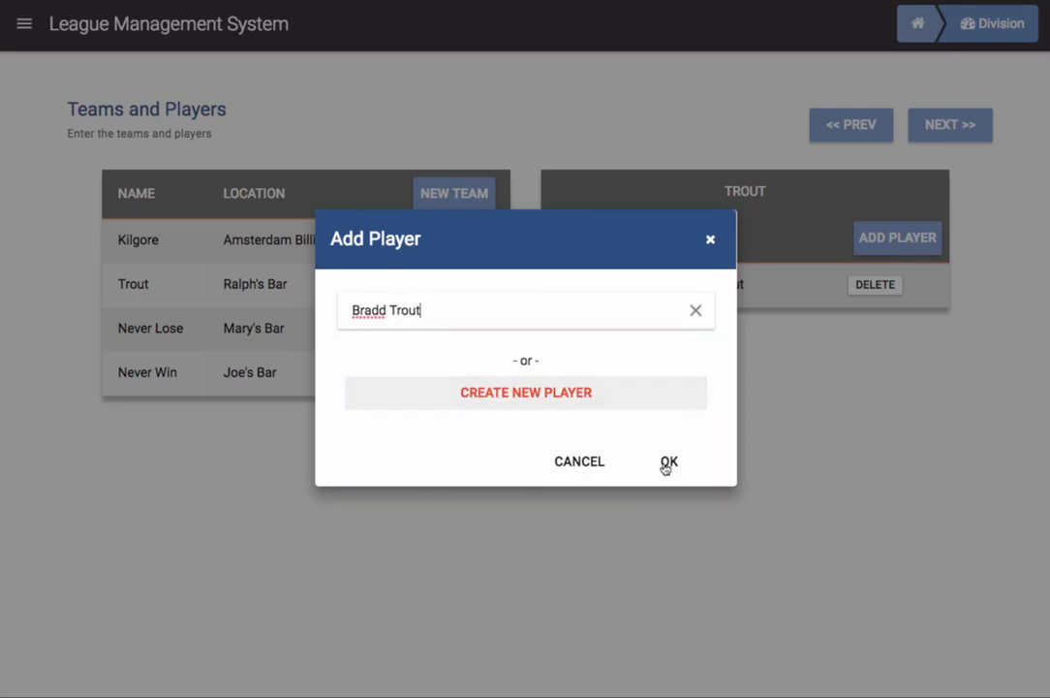
pyautogui.click(670, 461)
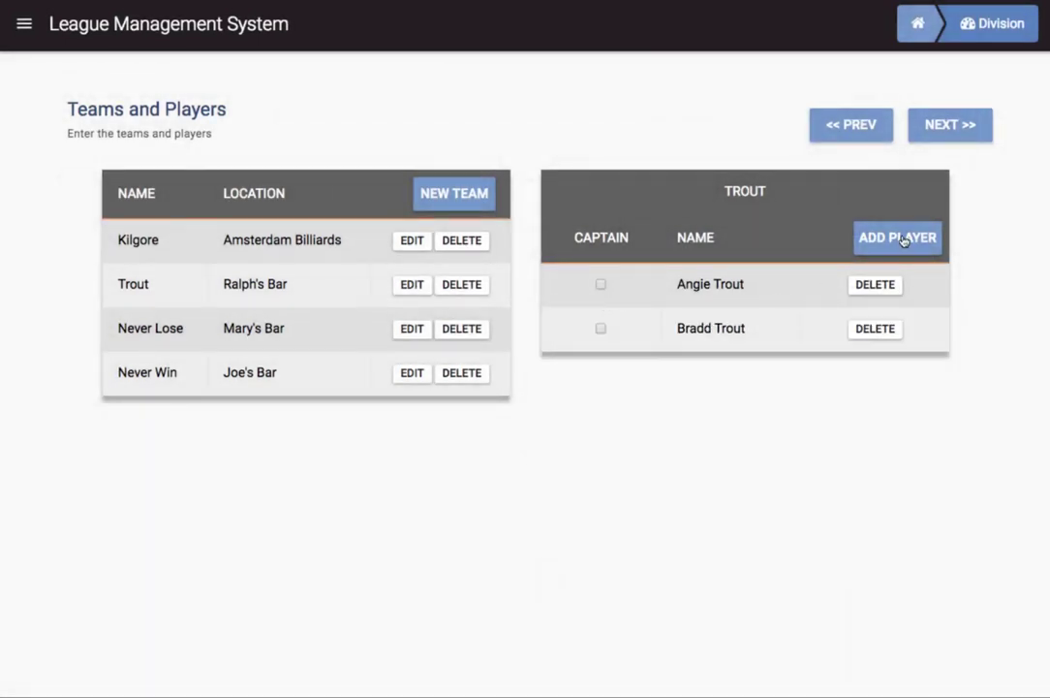
# Step: Search by the same surname and add the player from Pottstown PA to the Trout team
pyautogui.click(904, 238)
pyautogui.click(462, 307)
pyautogui.write('Tro')
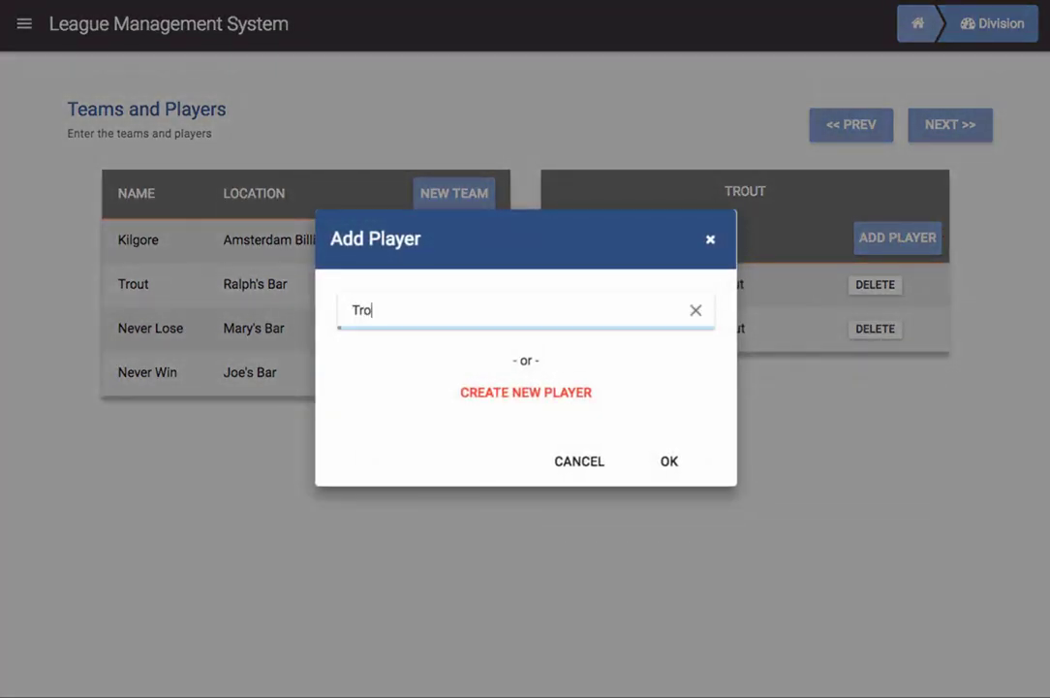
pyautogui.write('ut')
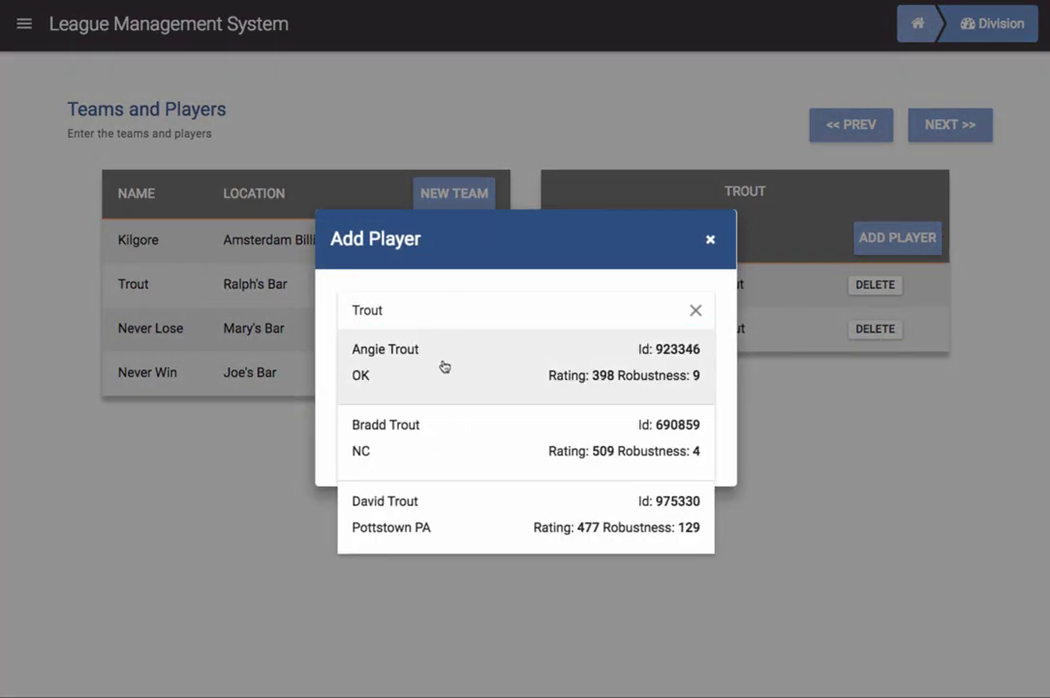
pyautogui.click(405, 511)
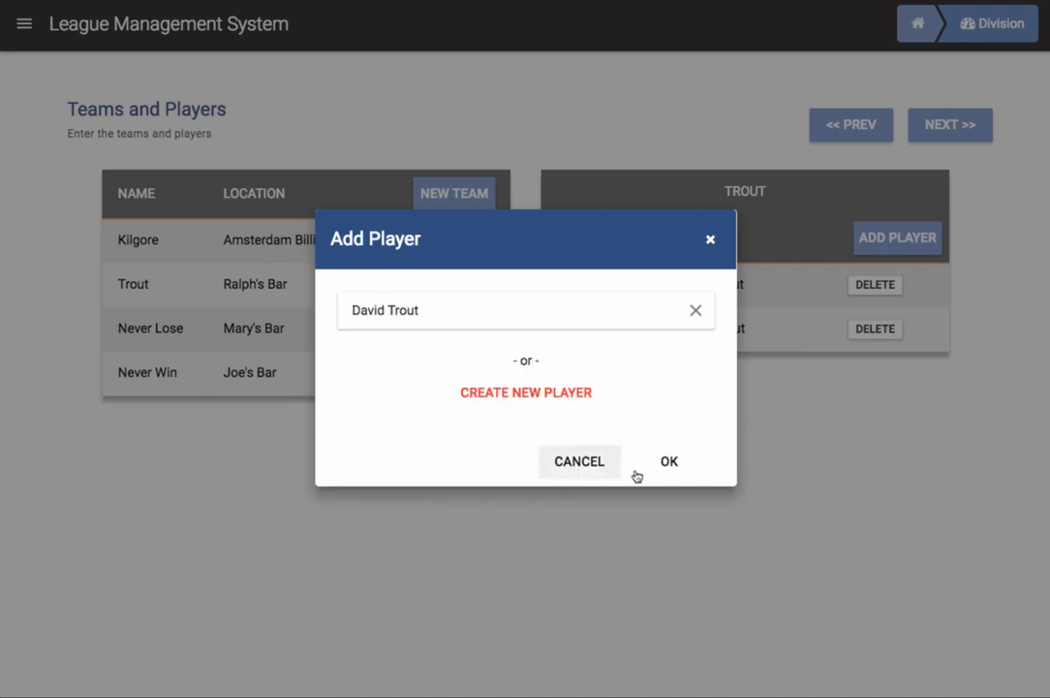
pyautogui.click(668, 462)
# Step: Search by the same surname and add the player from Ketchikan AK to the Trout team
pyautogui.click(898, 236)
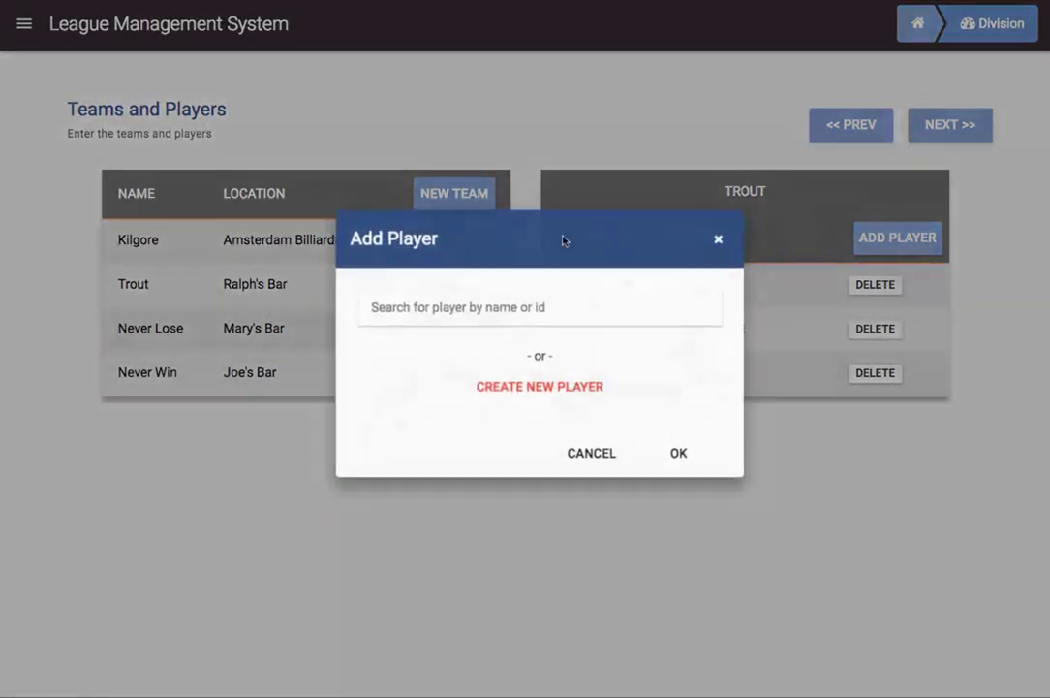
pyautogui.write('Trout')
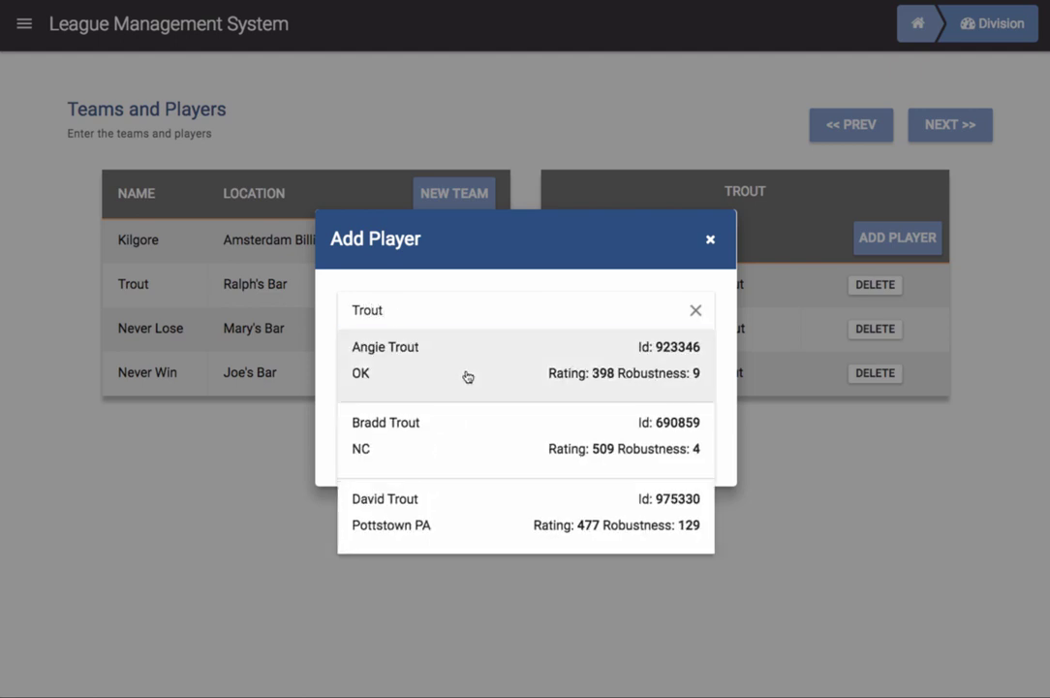
pyautogui.scroll(-2, 463, 383)
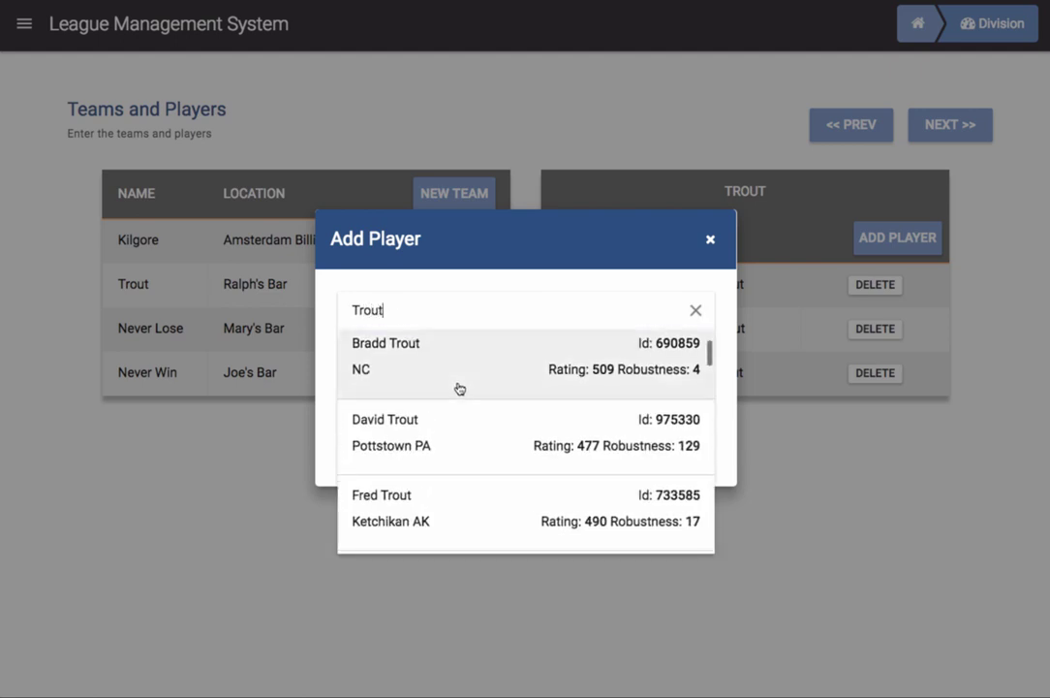
pyautogui.click(393, 504)
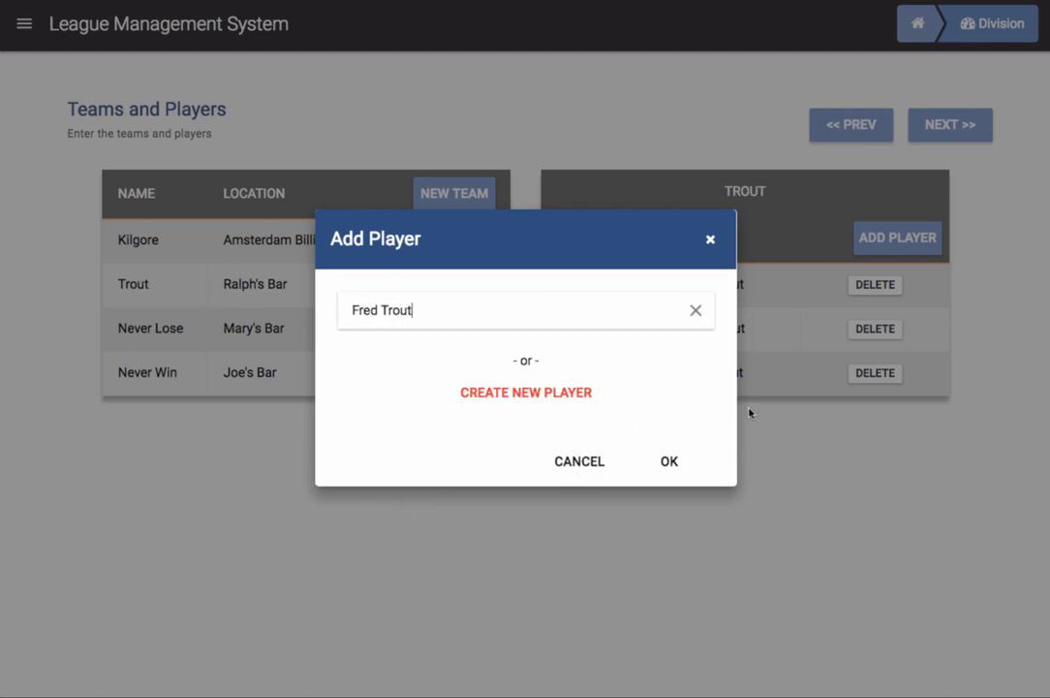
pyautogui.click(670, 462)
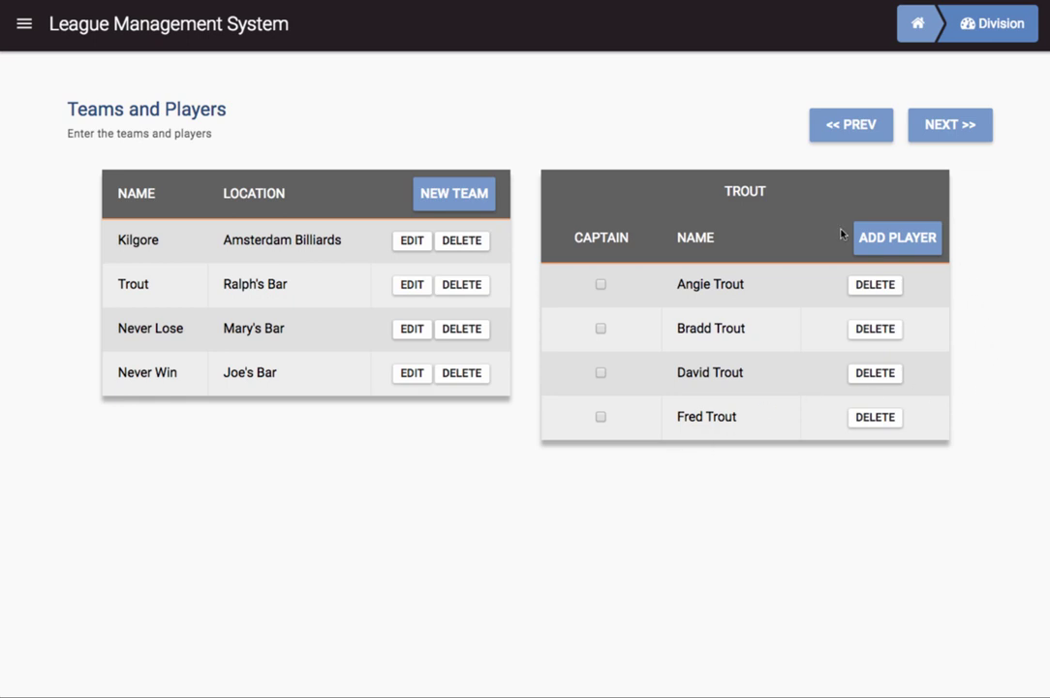
# Step: Proceed to the division schedule and add a no play event on 10/18/2017 without a description
pyautogui.click(942, 128)
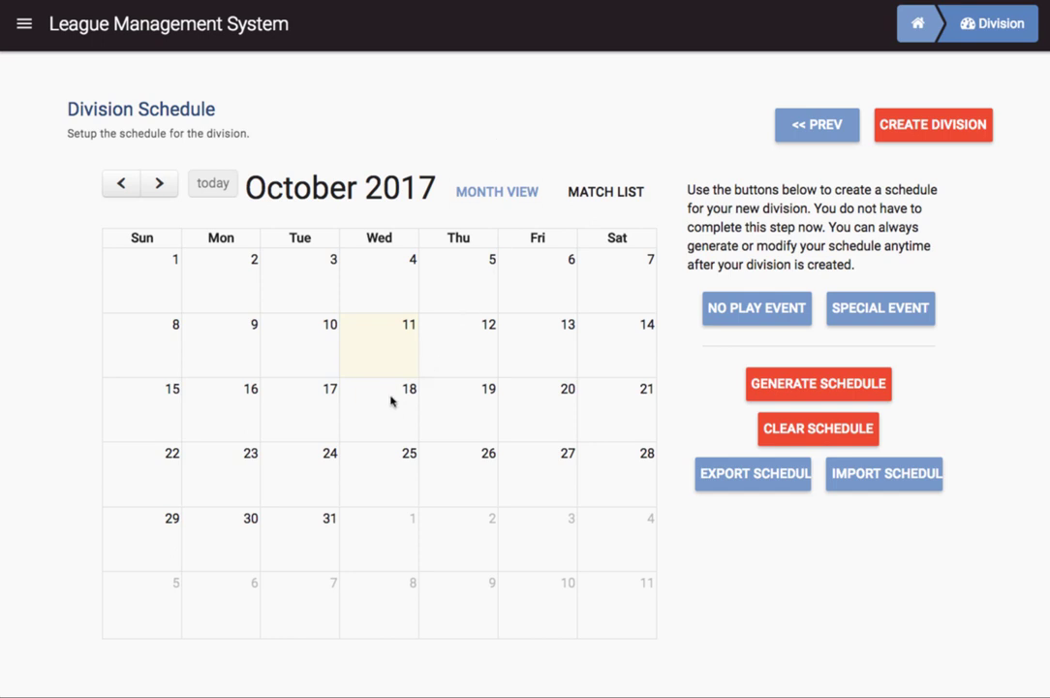
pyautogui.click(765, 307)
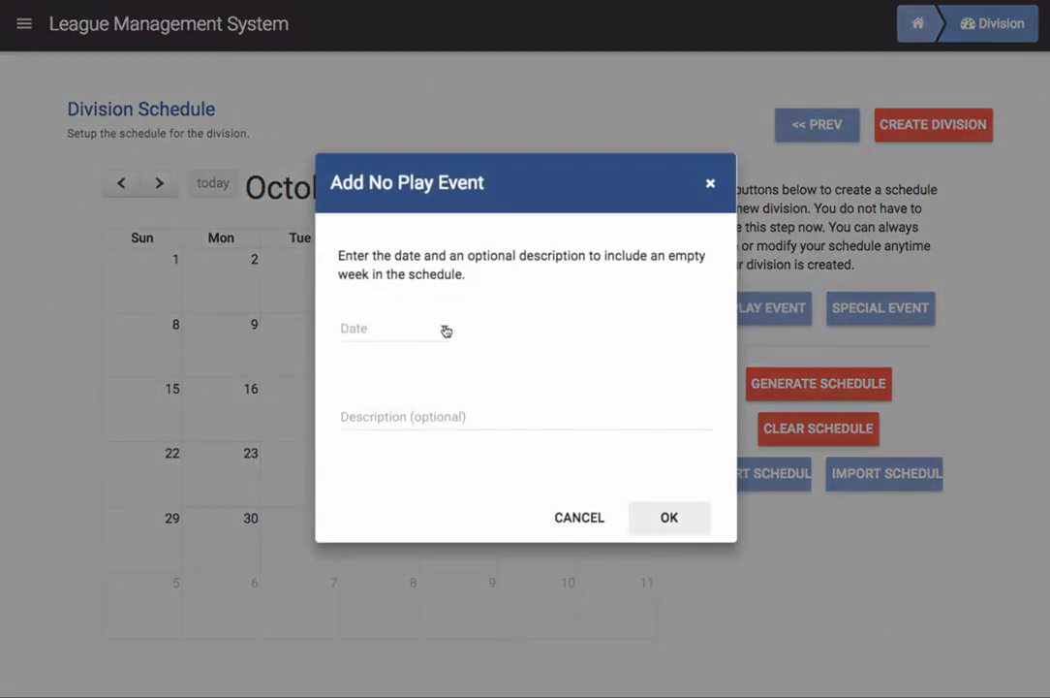
pyautogui.click(446, 329)
pyautogui.click(481, 527)
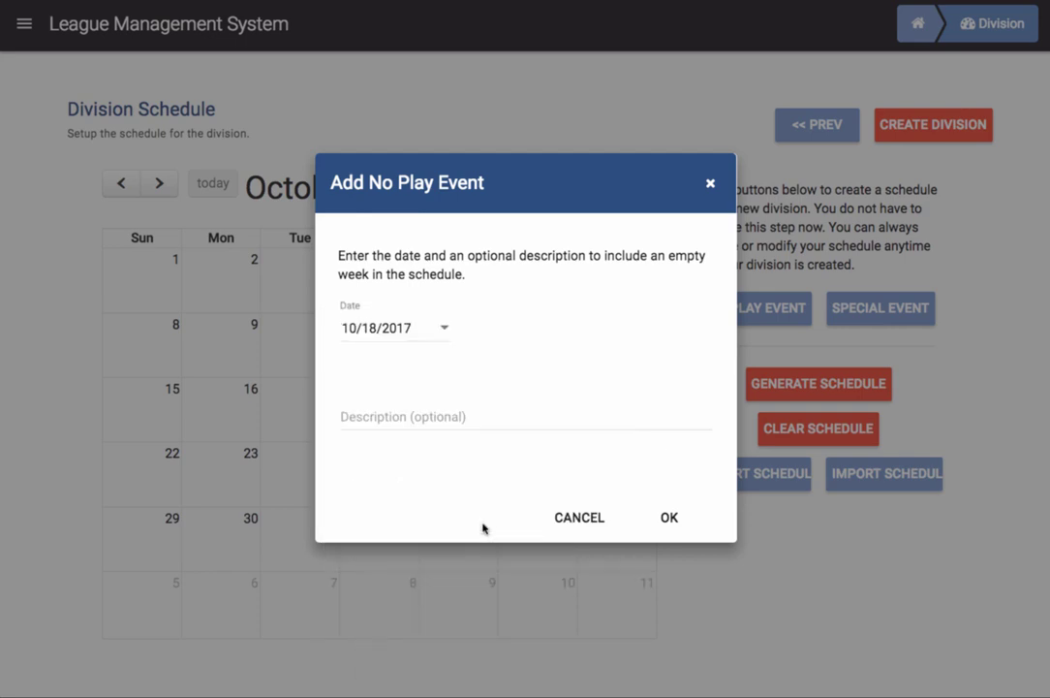
pyautogui.click(670, 518)
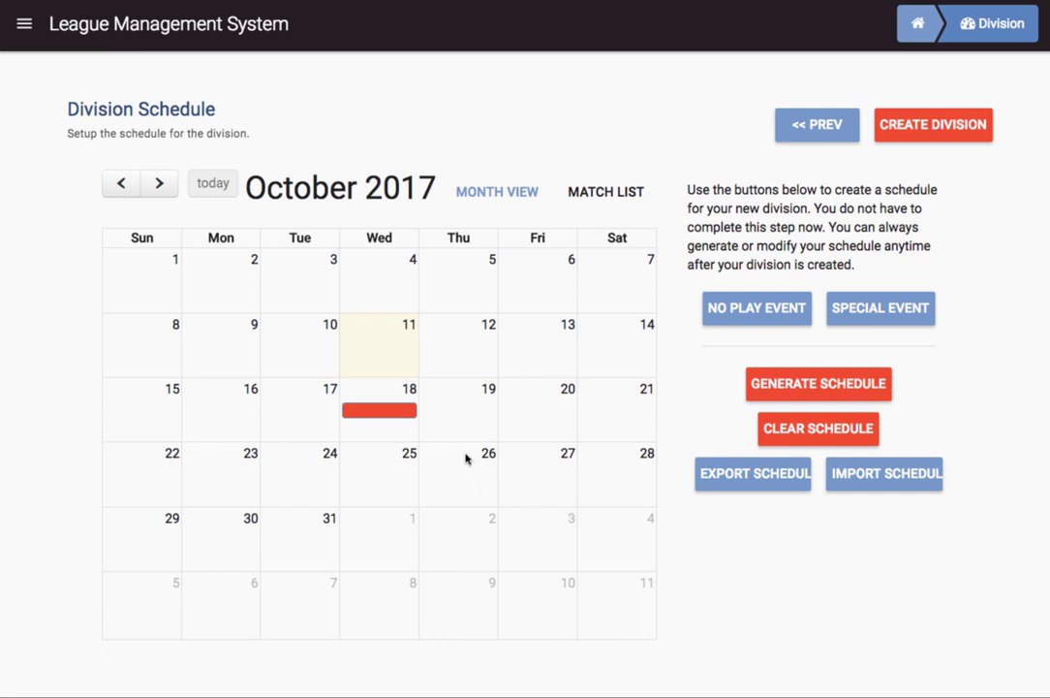
# Step: Generate the division's match schedule with start date 10/11/2017 and 5 round-robins
pyautogui.click(788, 384)
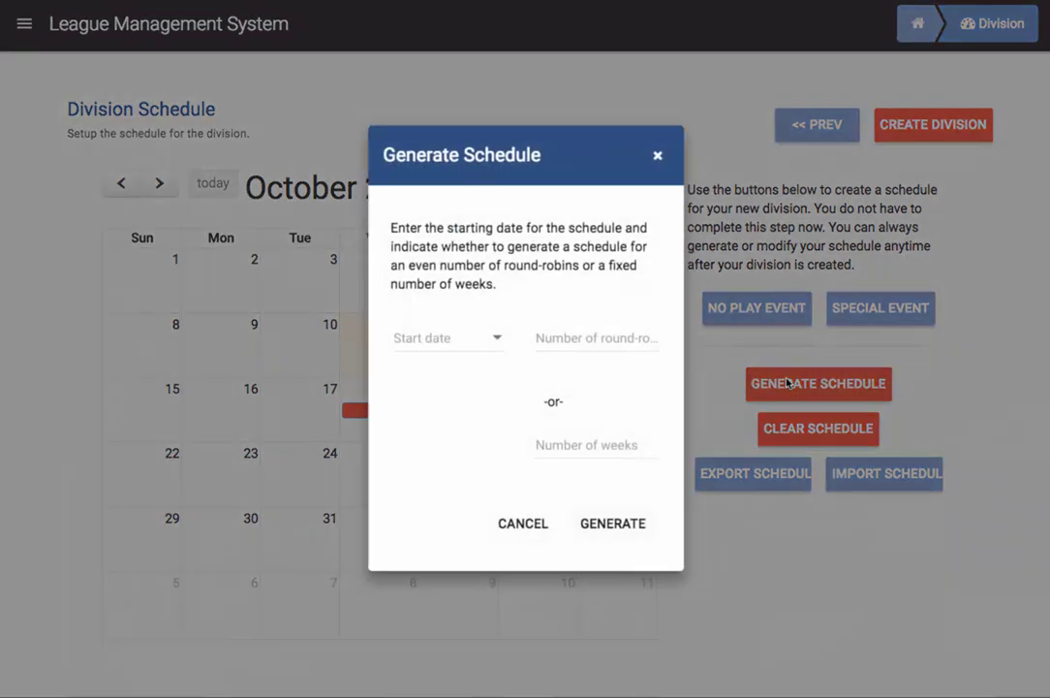
pyautogui.click(500, 338)
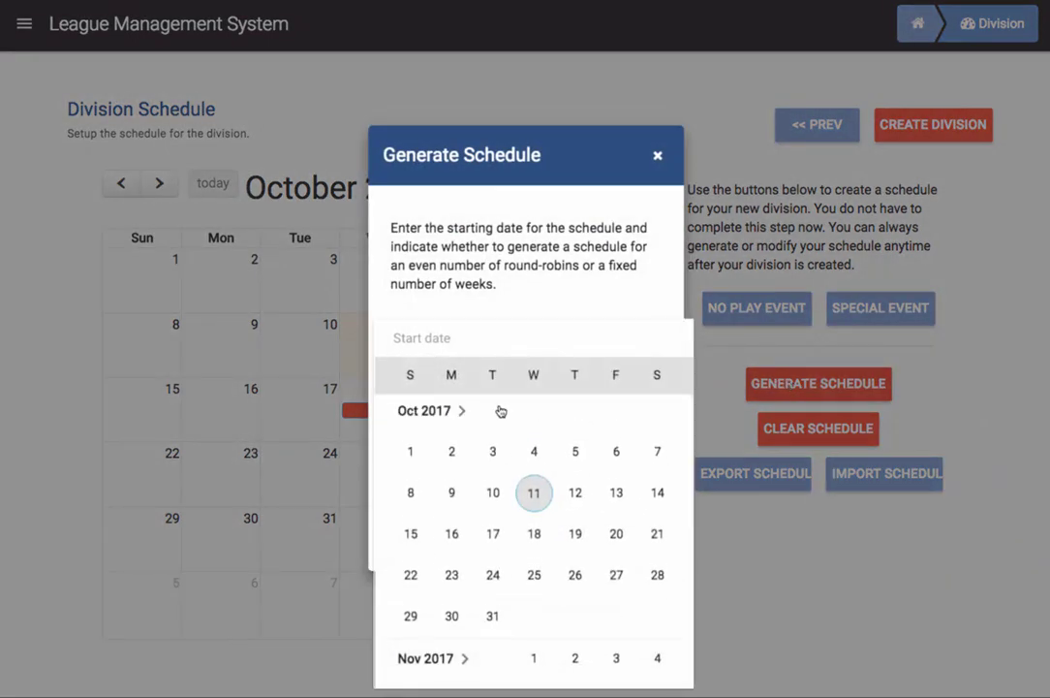
pyautogui.click(532, 494)
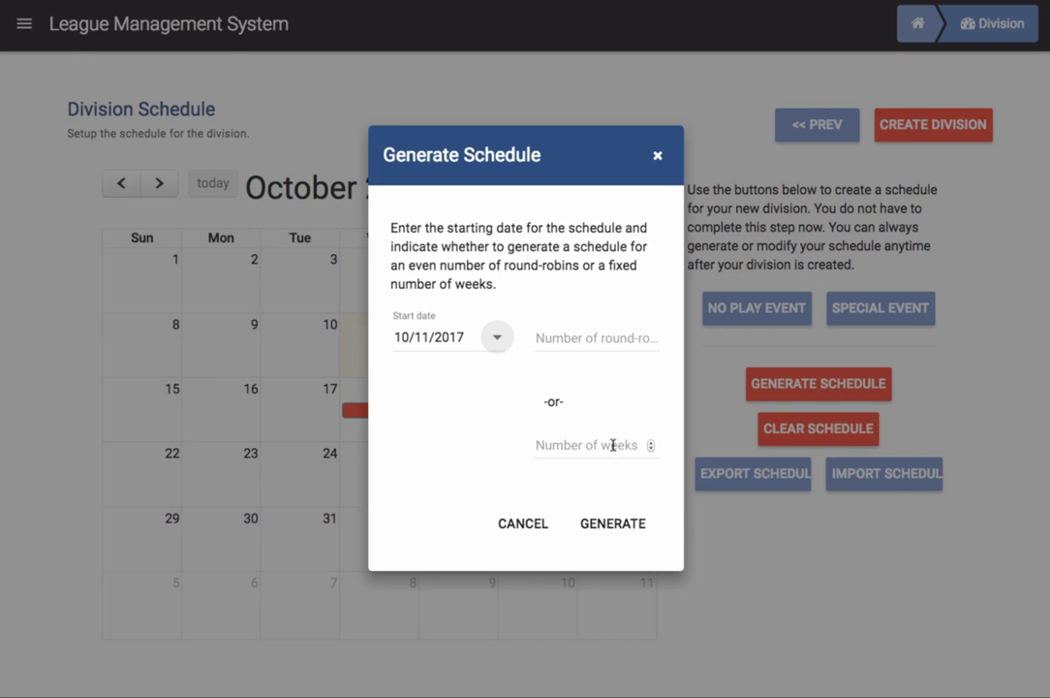
pyautogui.click(592, 337)
pyautogui.write('1')
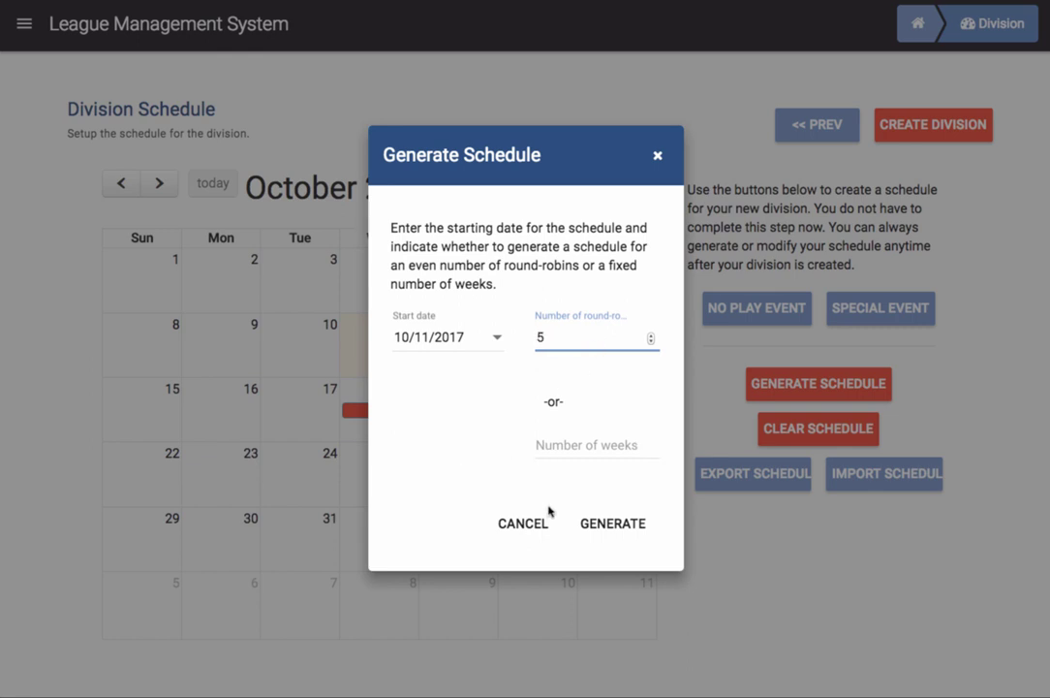
pyautogui.click(615, 525)
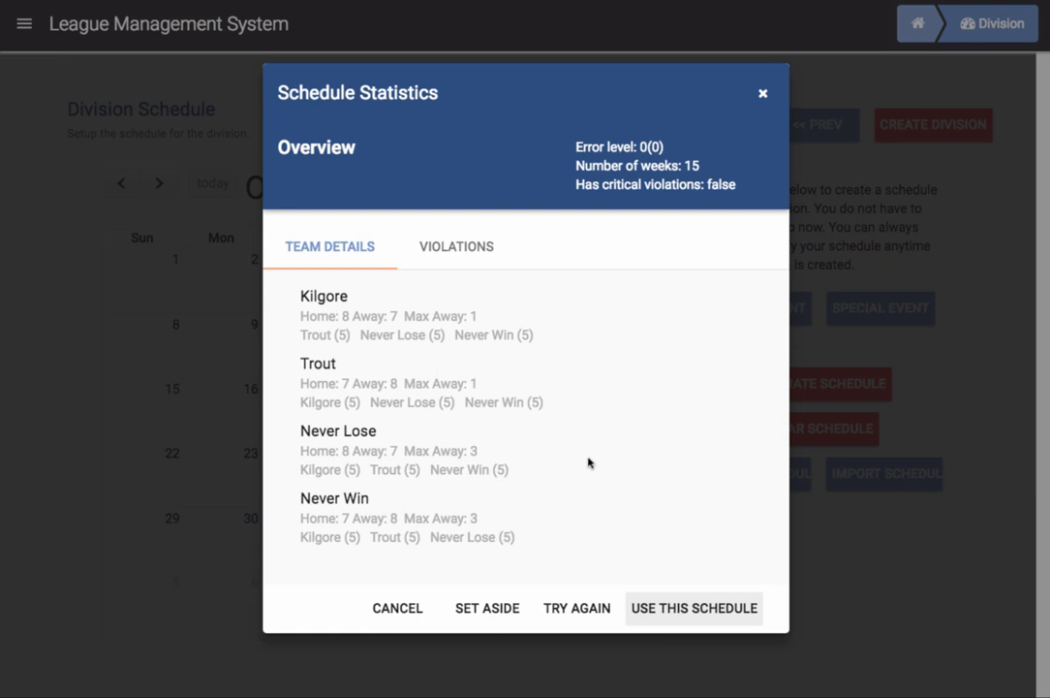
# Step: Accept the generated schedule after checking its statistics and create the division
pyautogui.scroll(-1, 587, 463)
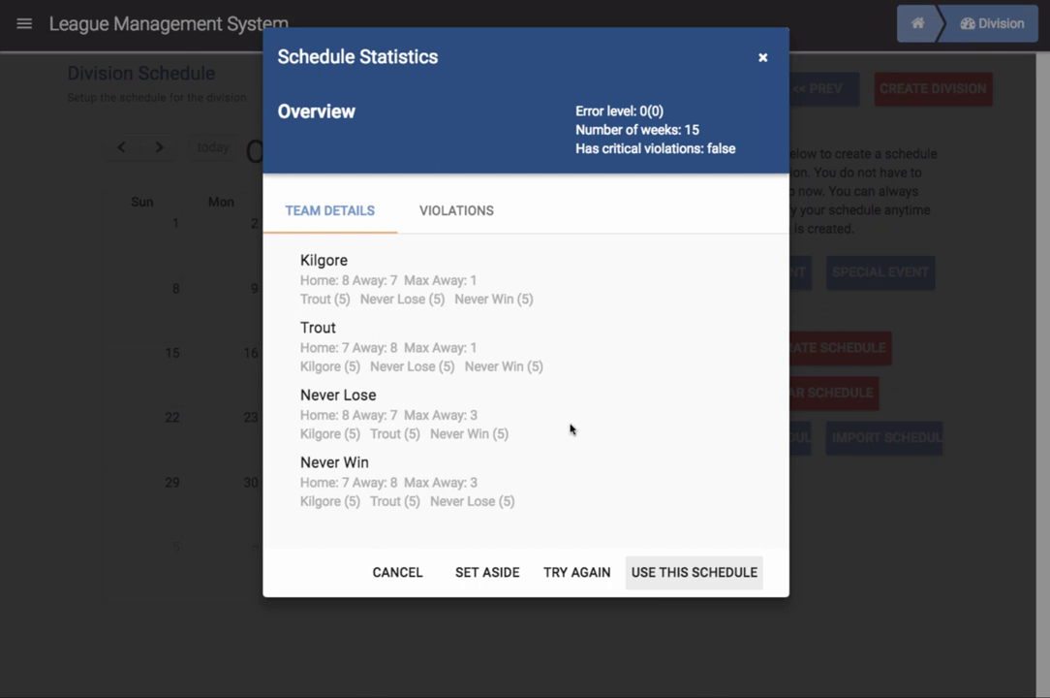
pyautogui.click(694, 572)
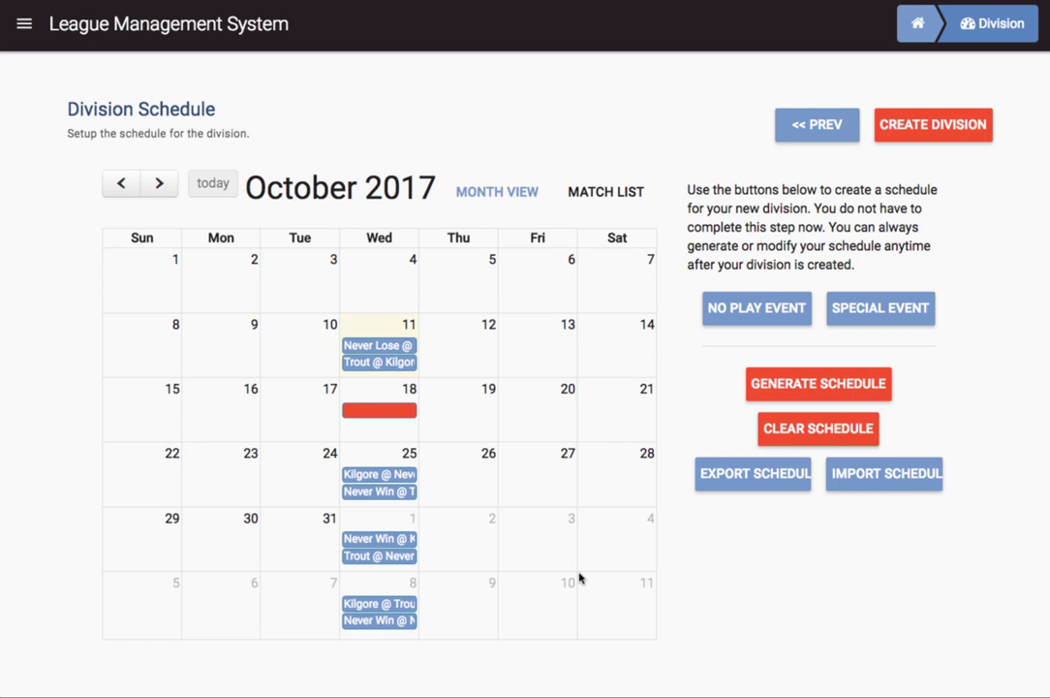
pyautogui.click(909, 124)
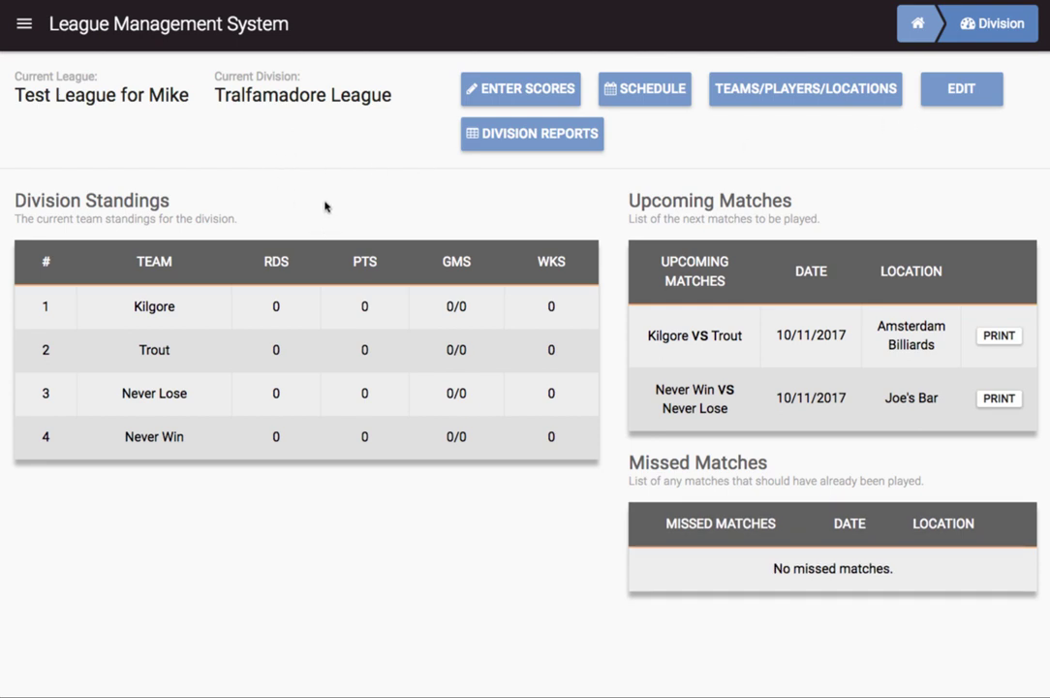
# Step: Open score entry for the Kilgore vs. Trout match dated 10/11/2017
pyautogui.click(530, 90)
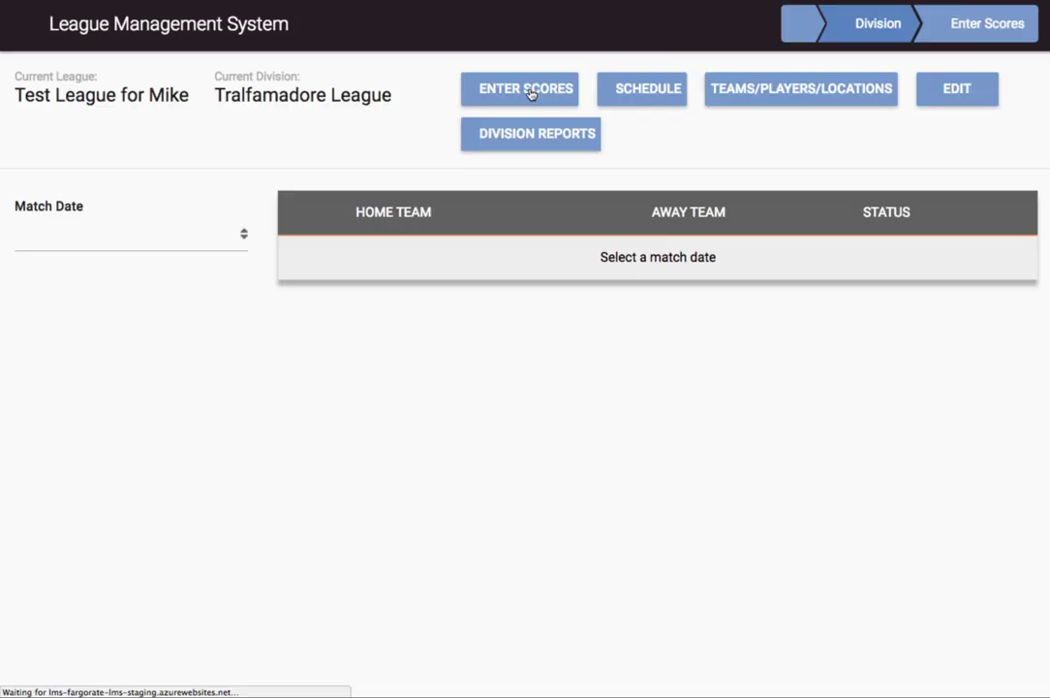
pyautogui.click(241, 235)
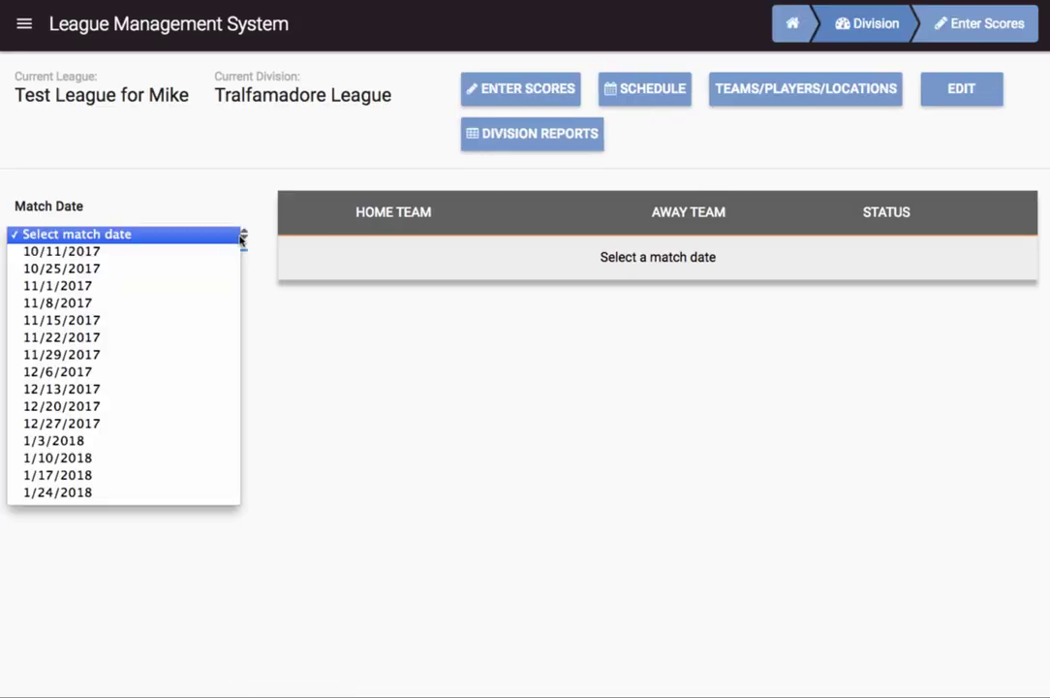
pyautogui.click(169, 251)
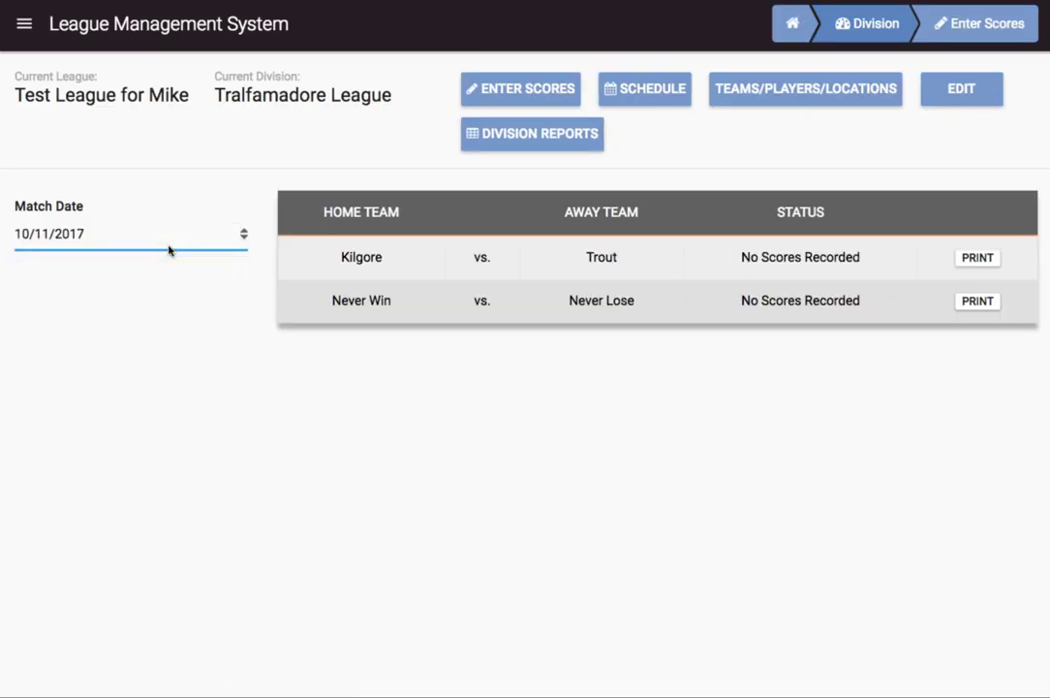
pyautogui.click(506, 263)
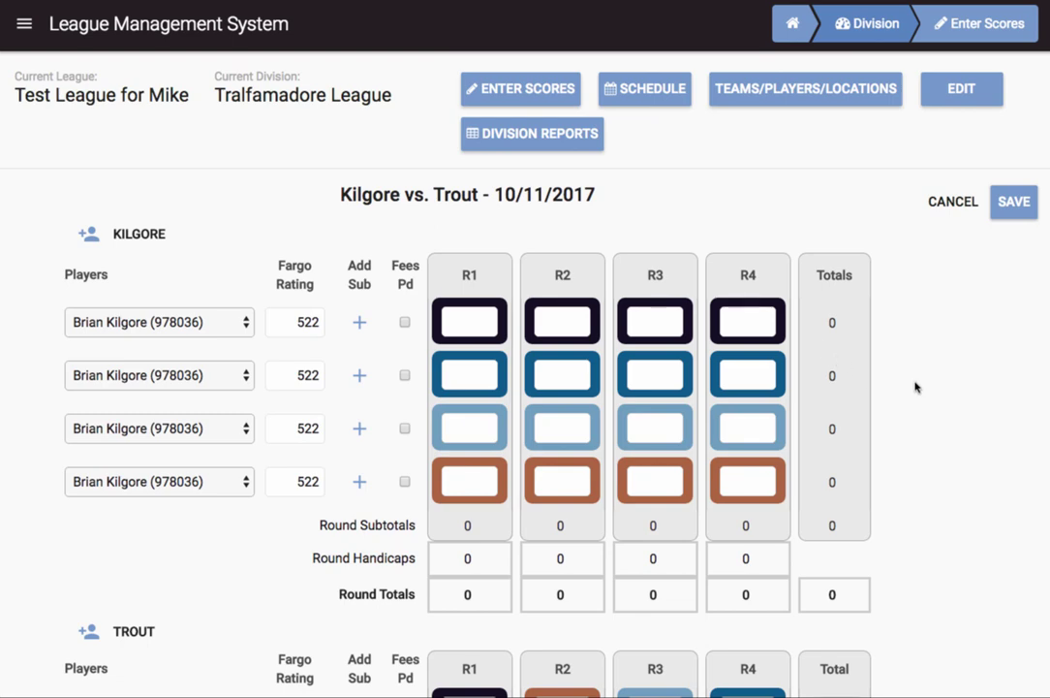
# Step: Set the second, third and fourth Kilgore line-up positions to the team's second, third and fourth listed players respectively
pyautogui.scroll(-2, 915, 386)
pyautogui.scroll(-4, 915, 386)
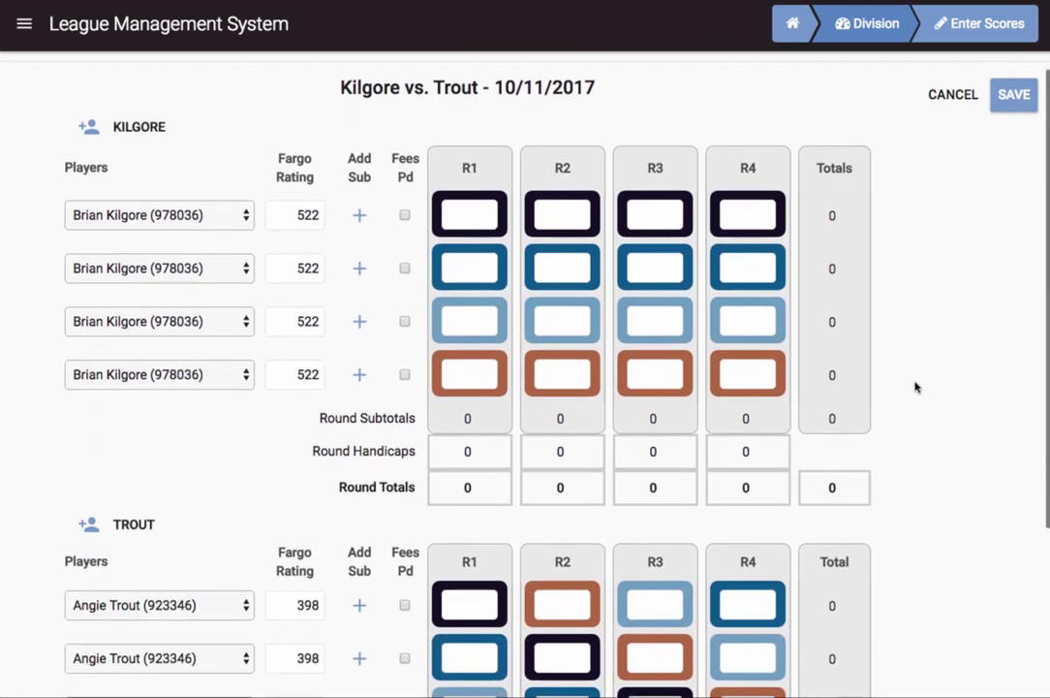
pyautogui.scroll(-1, 915, 387)
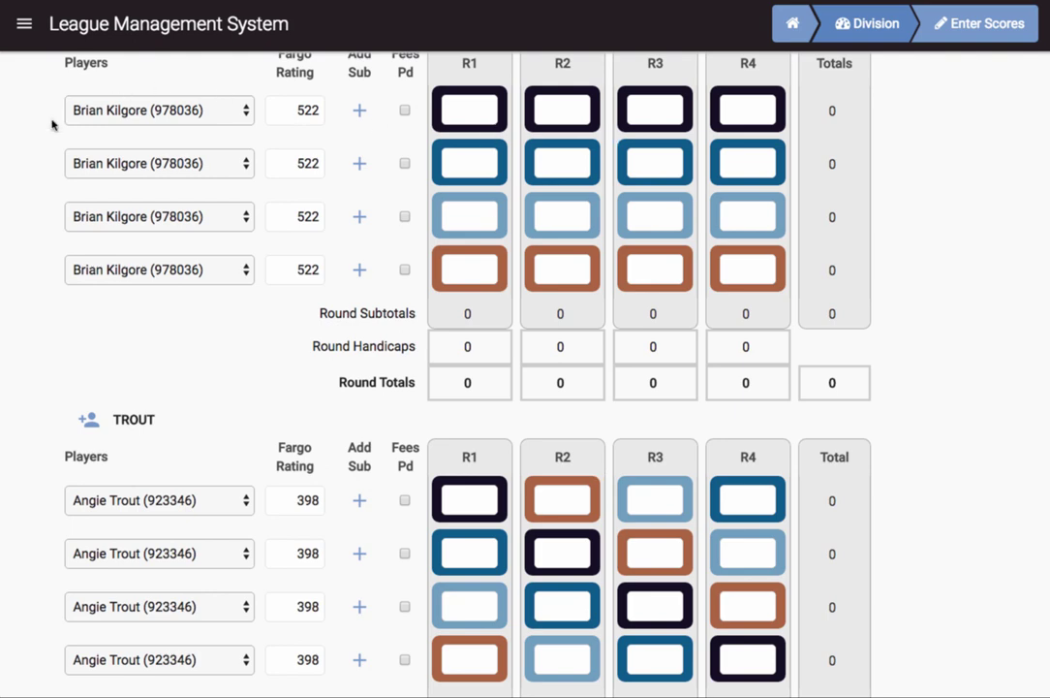
pyautogui.scroll(1, 30, 126)
pyautogui.scroll(1, 29, 128)
pyautogui.scroll(-1, 30, 129)
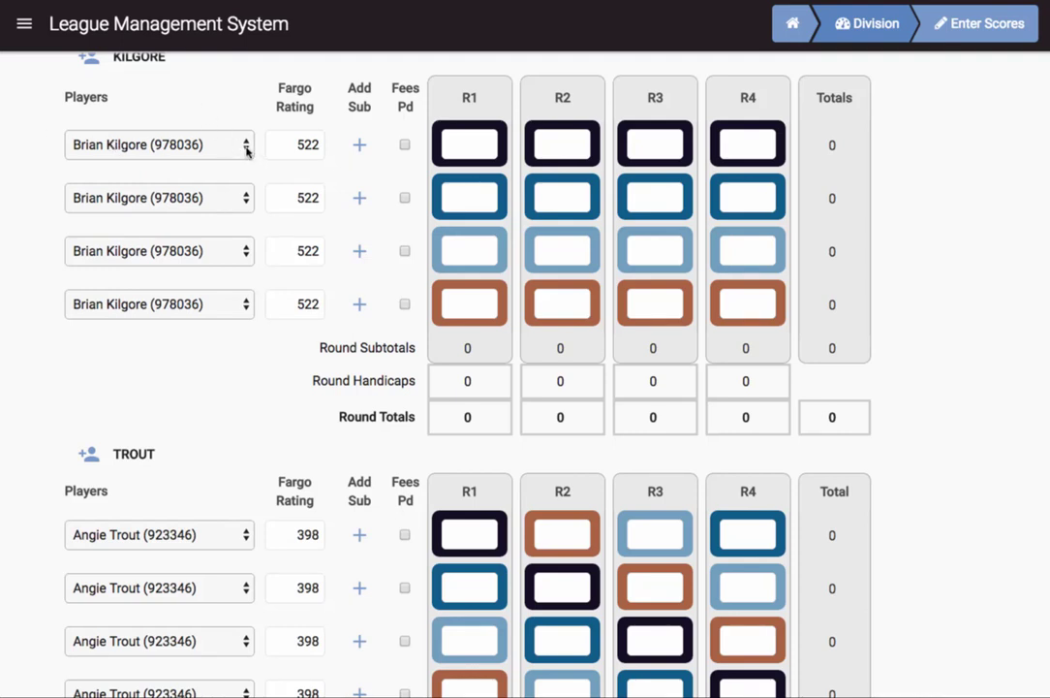
pyautogui.click(248, 200)
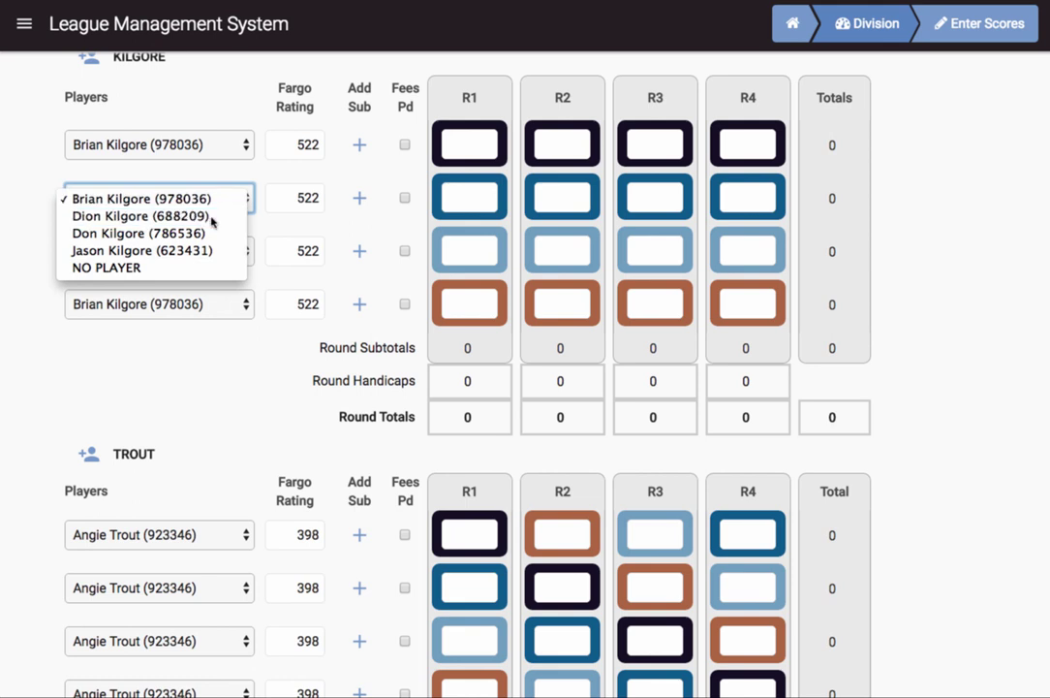
pyautogui.click(209, 216)
pyautogui.click(237, 254)
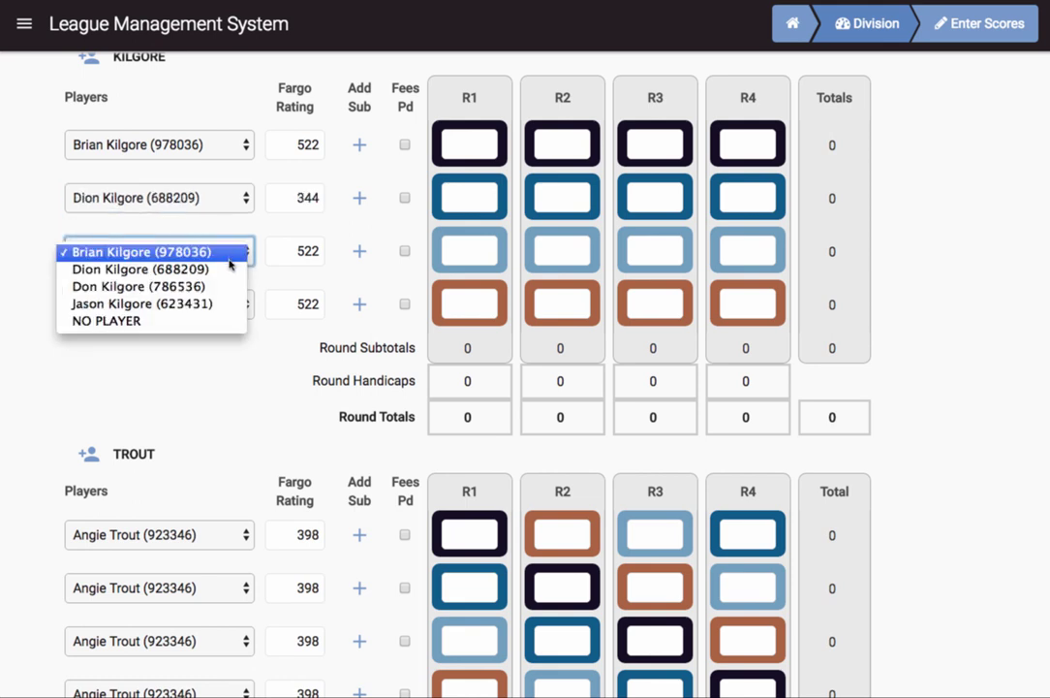
pyautogui.click(204, 286)
pyautogui.click(247, 306)
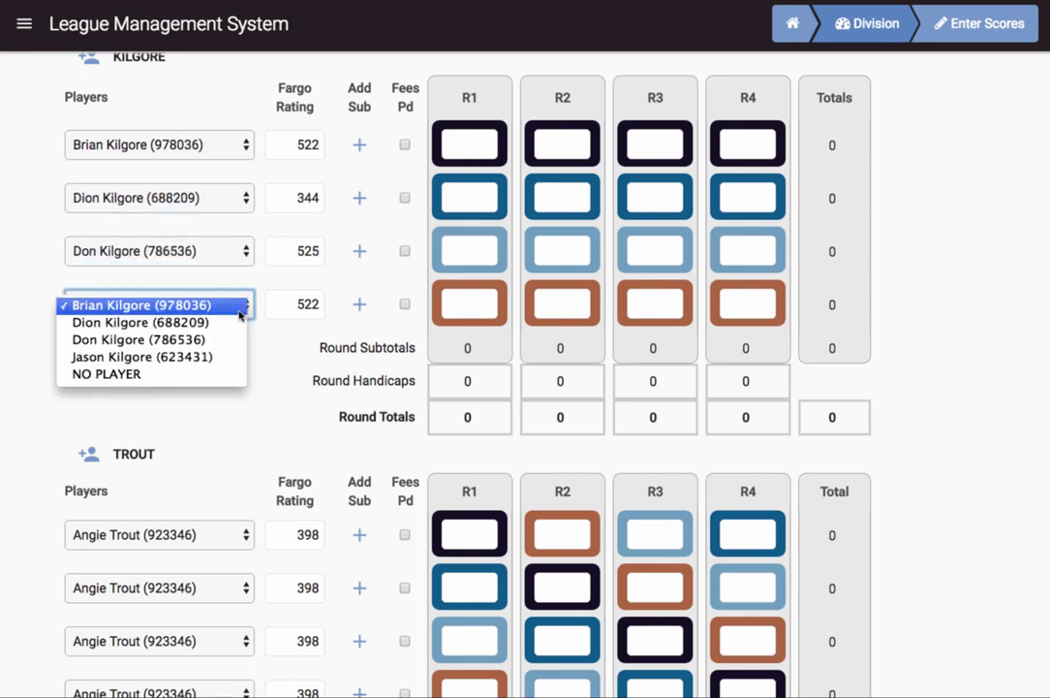
pyautogui.click(170, 355)
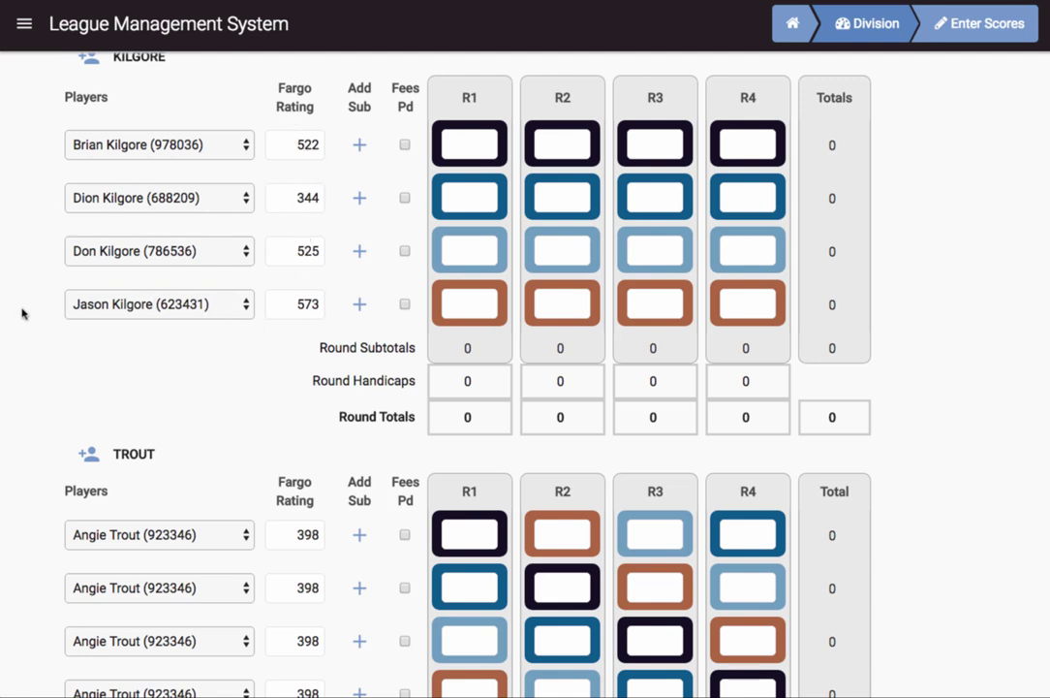
# Step: Assign the Trout team's players to its line-up positions in the match score sheet
pyautogui.scroll(-2, 23, 312)
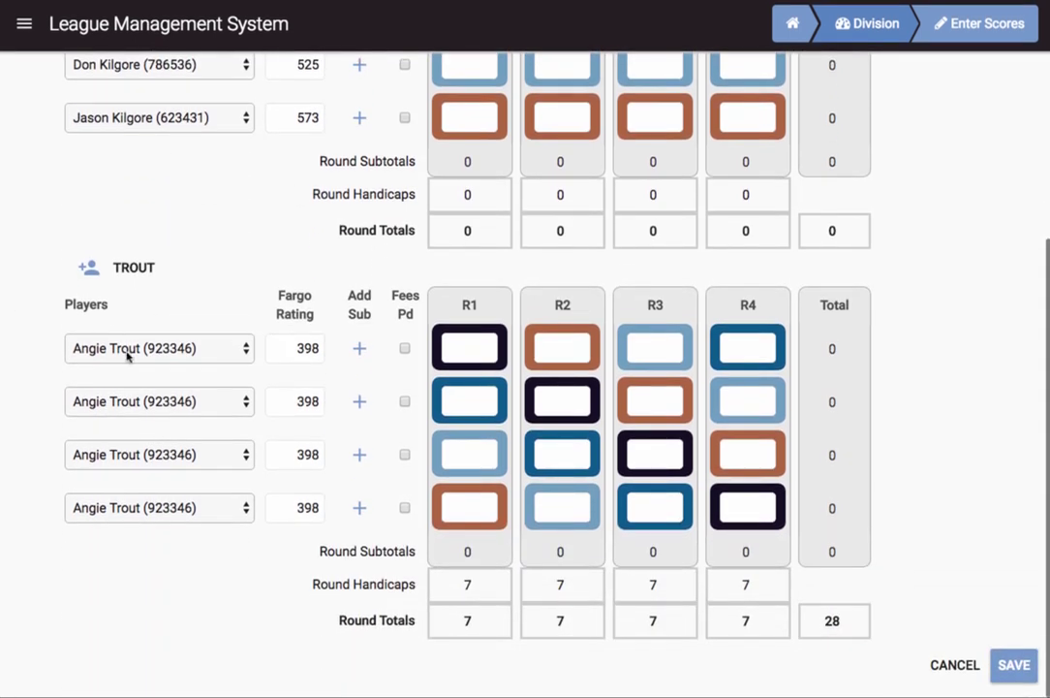